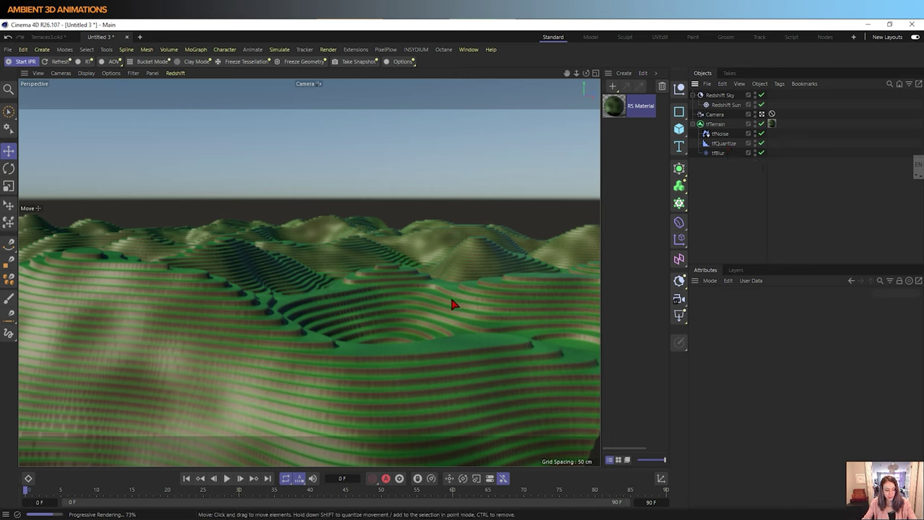
Step: Add a Redshift Environment through the Commander 'env' search, filling the view with white fog
{"action": "key", "text": "shift+c"}
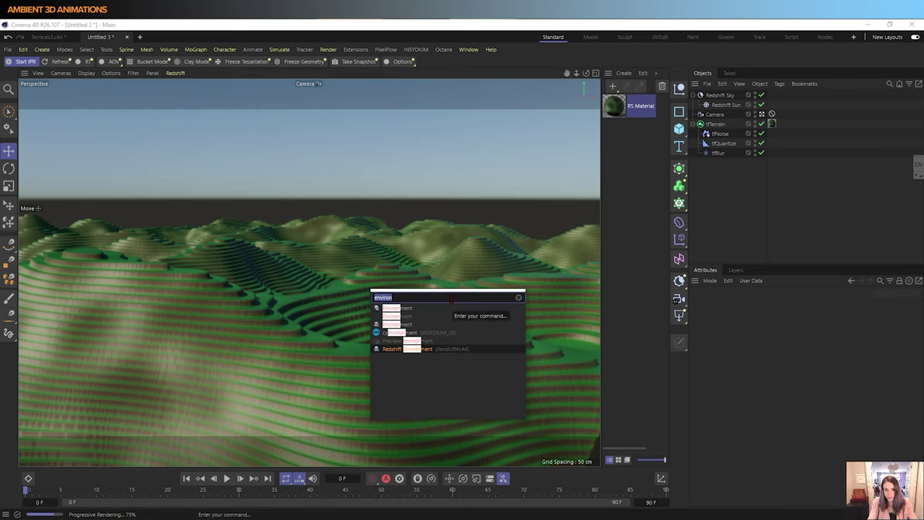
{"action": "key", "text": "BackSpace"}
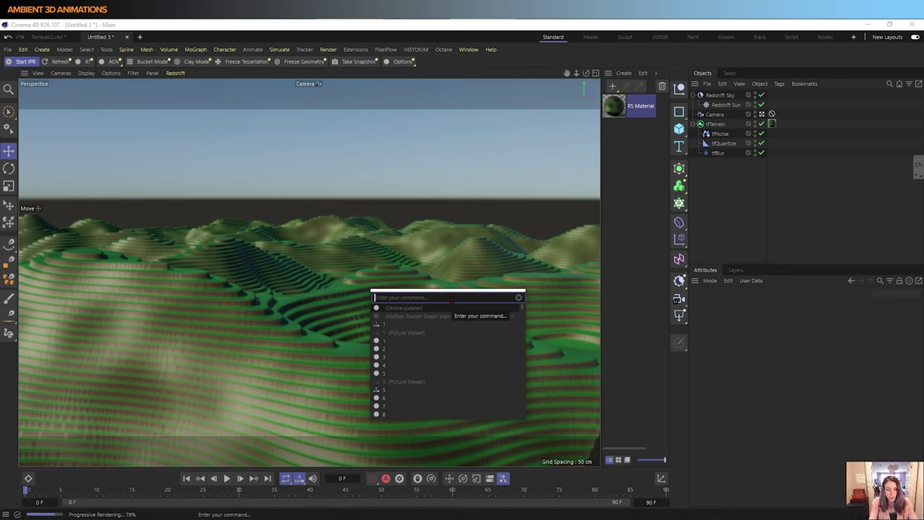
{"action": "type", "text": "en"}
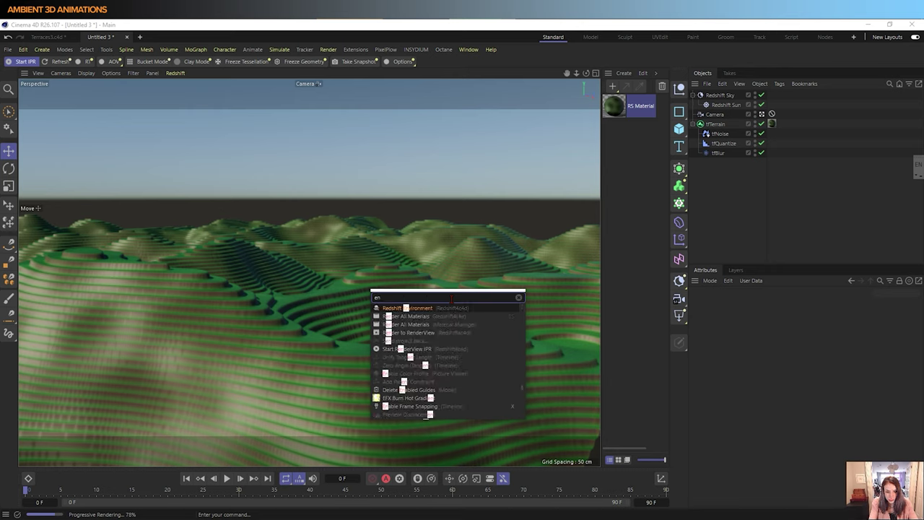
{"action": "type", "text": "v"}
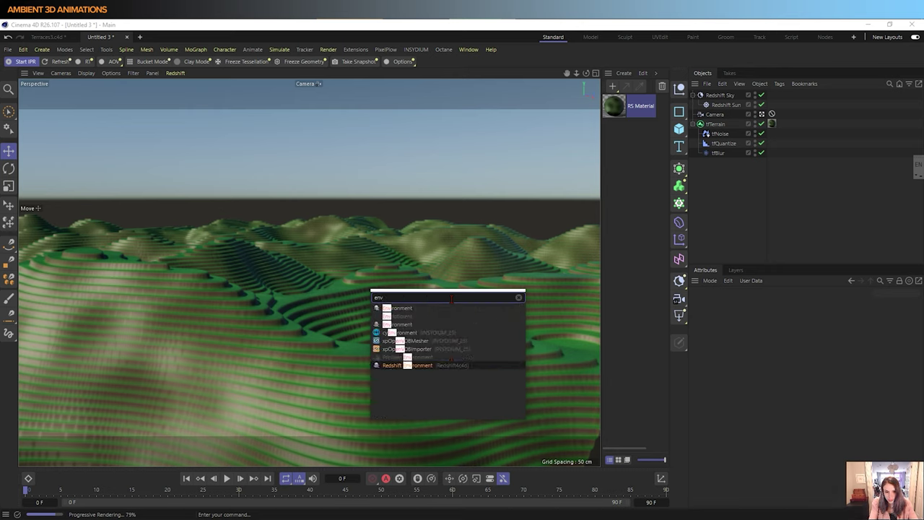
{"action": "left_click", "coordinate": [400, 367]}
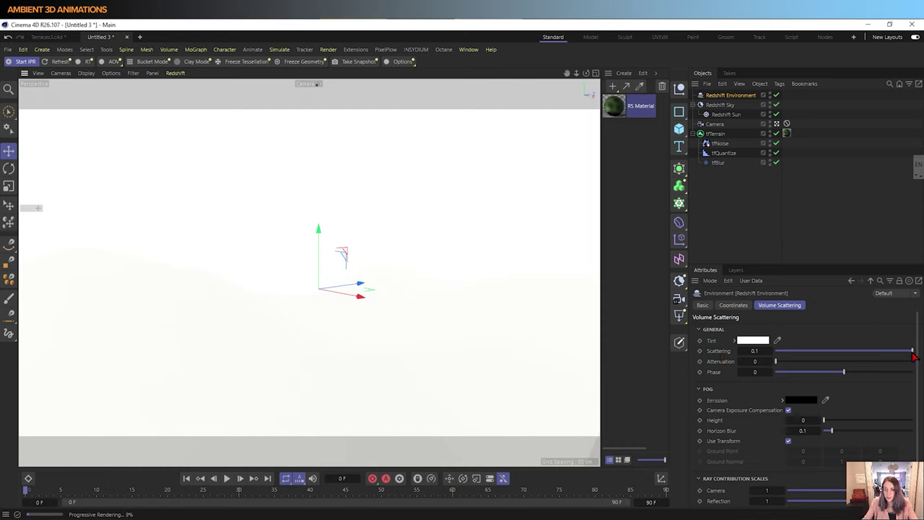
Step: Lower the environment's Scattering to 0.0012 so the terraced hills show through light haze
{"action": "left_click_drag", "start_coordinate": [914, 355], "coordinate": [779, 363]}
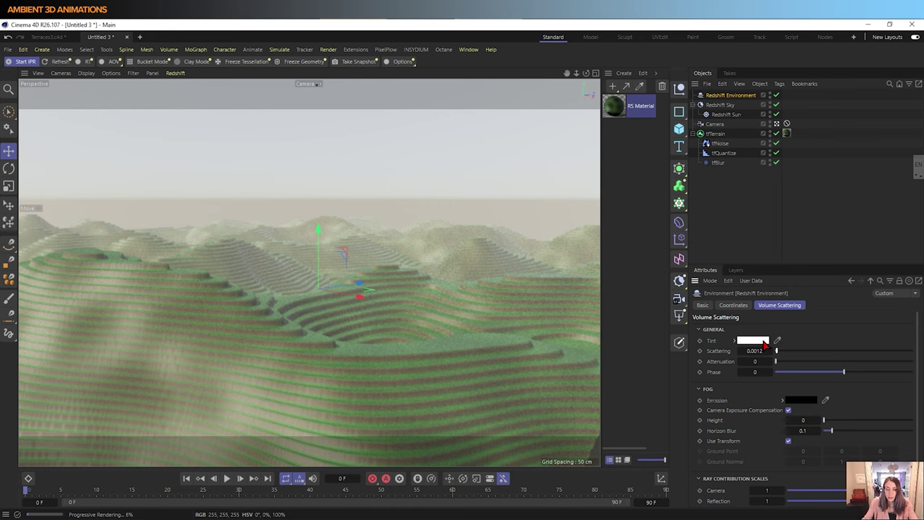
{"action": "left_click", "coordinate": [765, 346]}
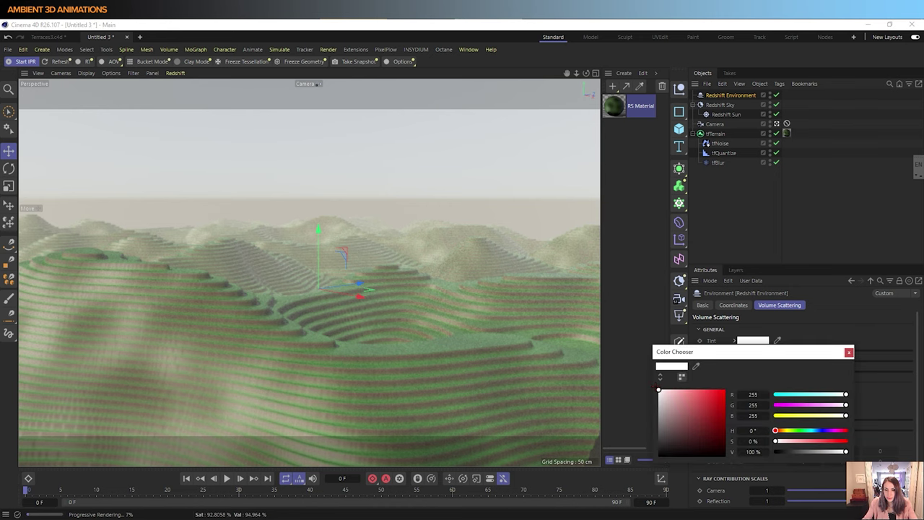
Step: Try red and pink fog tints, settling on RGB 244, 221, 221
{"action": "left_click", "coordinate": [719, 394]}
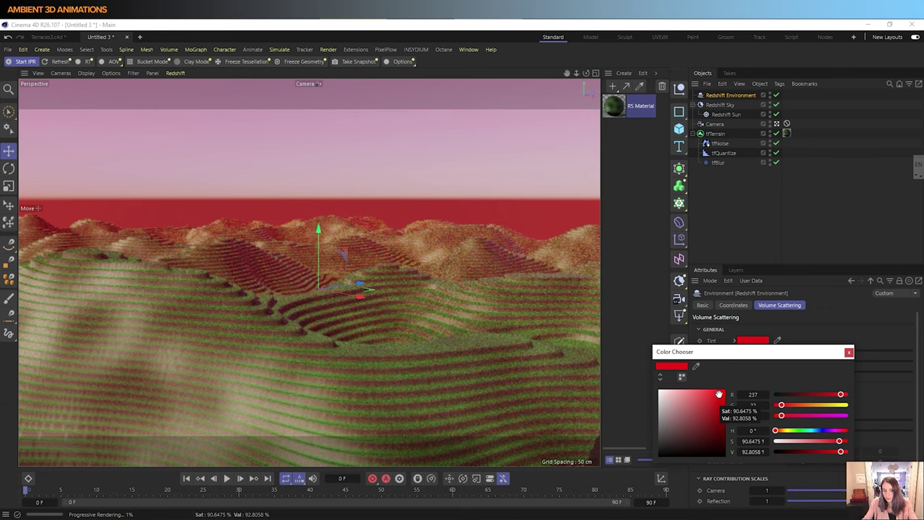
{"action": "left_click_drag", "start_coordinate": [678, 392], "coordinate": [694, 401]}
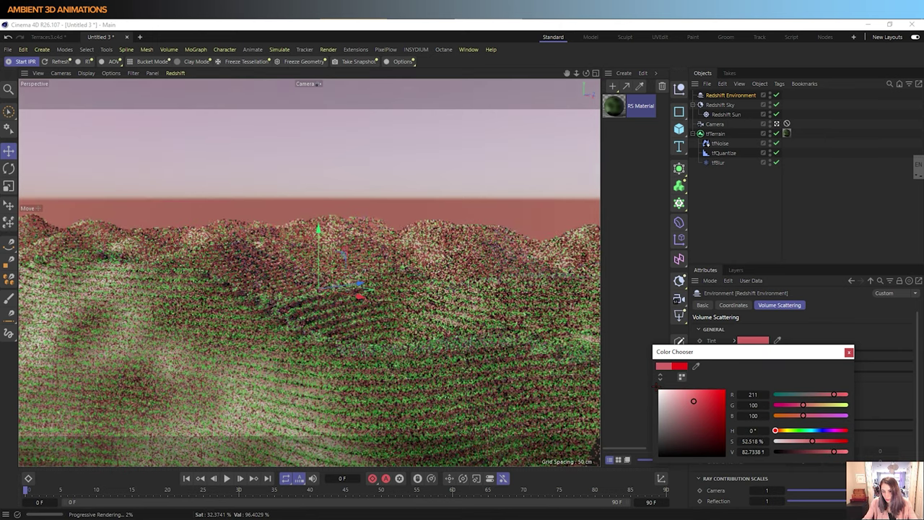
{"action": "left_click", "coordinate": [664, 392]}
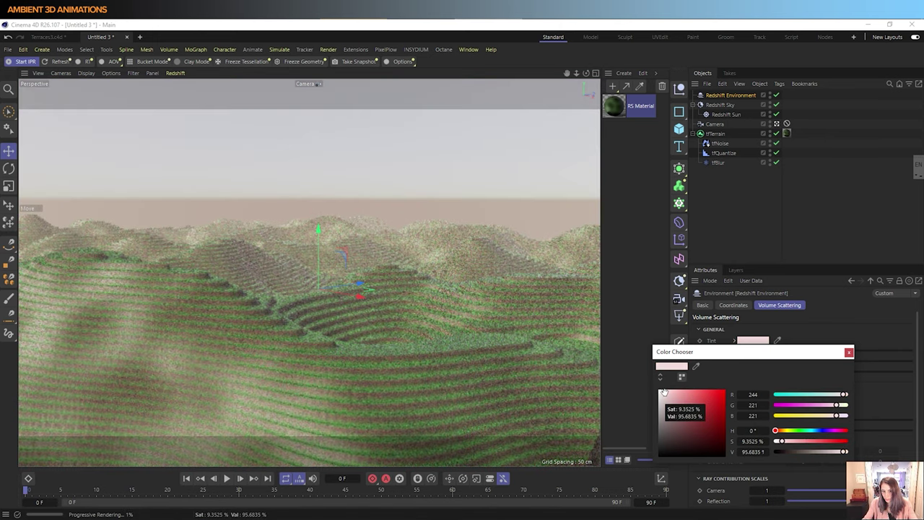
{"action": "left_click", "coordinate": [829, 405]}
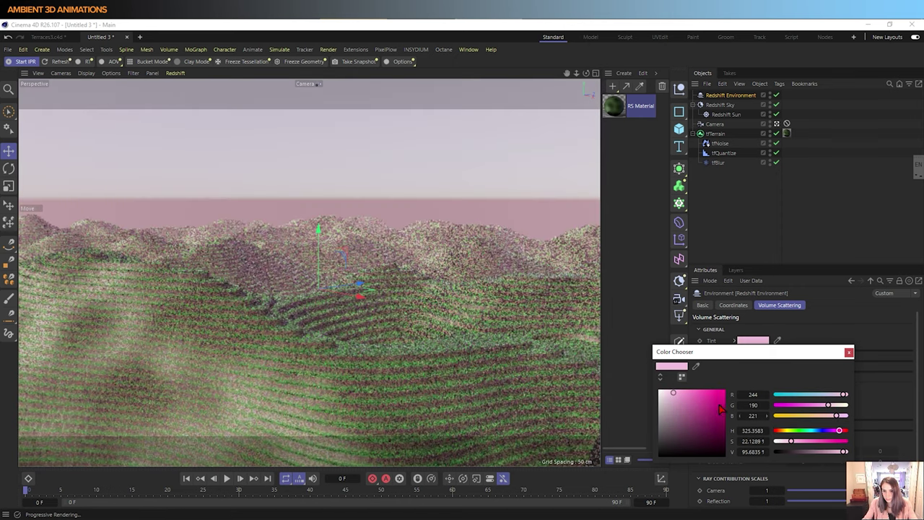
{"action": "left_click", "coordinate": [837, 406]}
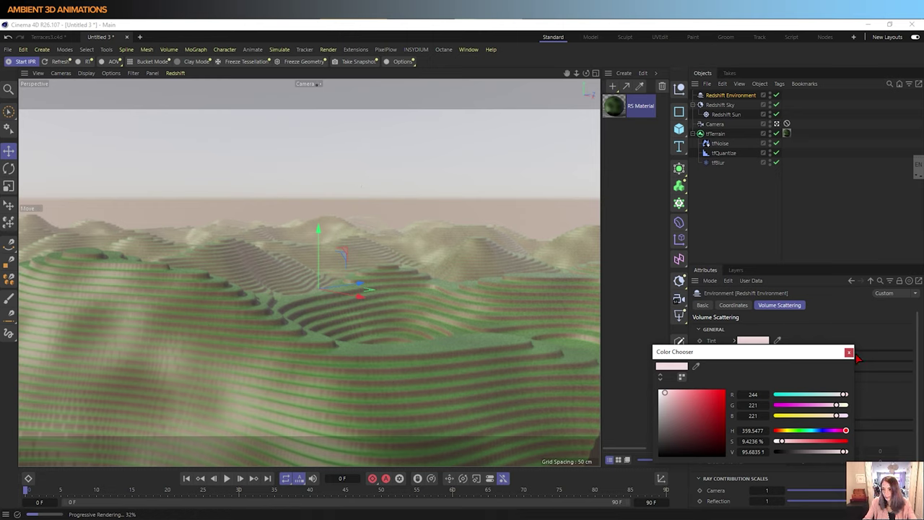
Step: Increase the fog Attenuation to 0.0918 so the sky and distant hills thicken into haze
{"action": "left_click", "coordinate": [849, 352]}
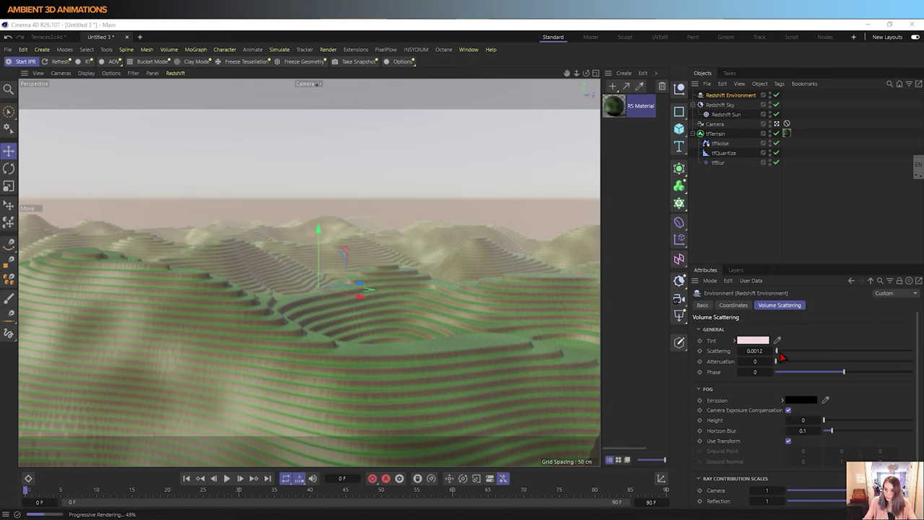
{"action": "left_click", "coordinate": [778, 361]}
{"action": "left_click_drag", "start_coordinate": [780, 363], "coordinate": [788, 365]}
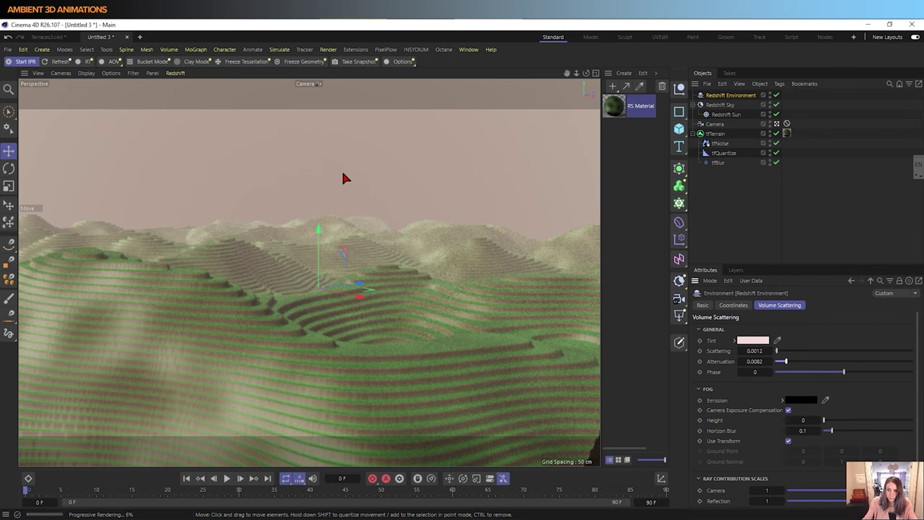
{"action": "left_click_drag", "start_coordinate": [788, 365], "coordinate": [903, 363]}
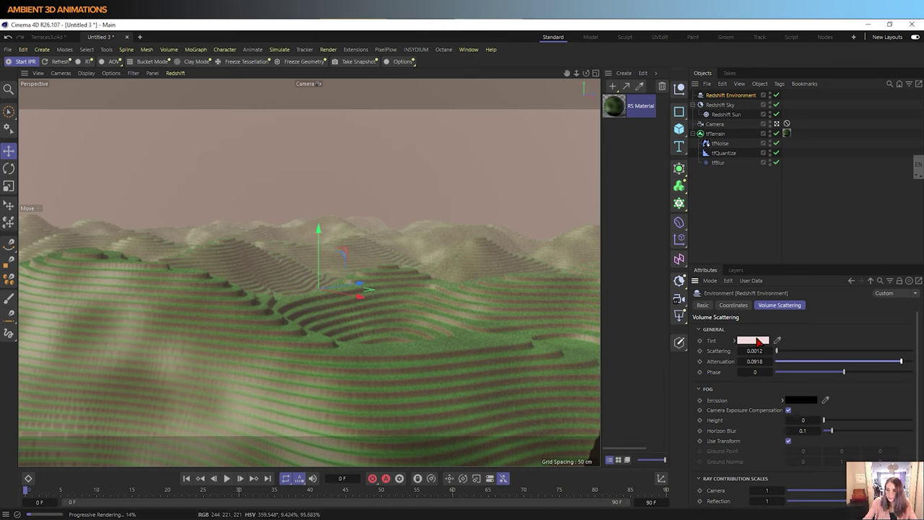
{"action": "left_click", "coordinate": [758, 339]}
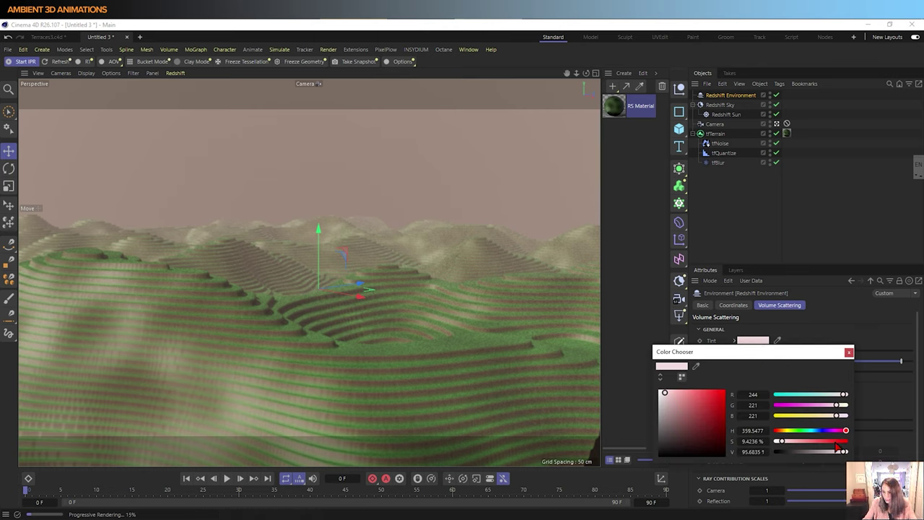
Step: Adjust the Tint's saturation, brightness and blue to reach RGB 250, 237, 214
{"action": "left_click_drag", "start_coordinate": [779, 354], "coordinate": [696, 323]}
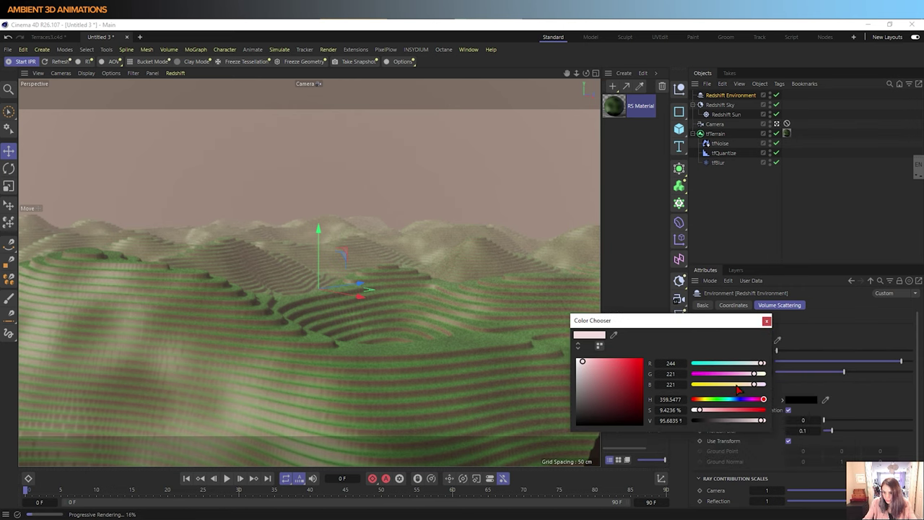
{"action": "left_click_drag", "start_coordinate": [700, 413], "coordinate": [698, 417]}
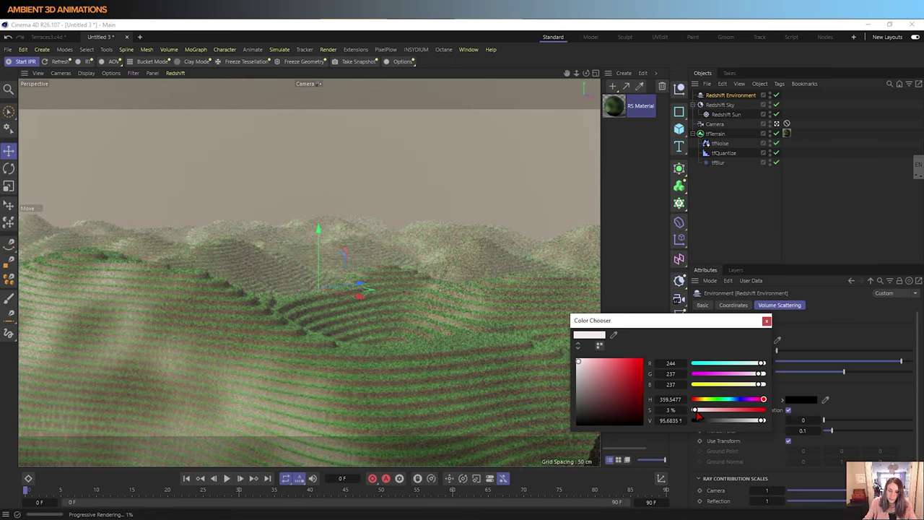
{"action": "left_click_drag", "start_coordinate": [698, 417], "coordinate": [699, 415]}
{"action": "mouse_move", "coordinate": [762, 420]}
{"action": "left_mouse_down"}
{"action": "mouse_move", "coordinate": [754, 424]}
{"action": "mouse_move", "coordinate": [766, 426]}
{"action": "left_mouse_up"}
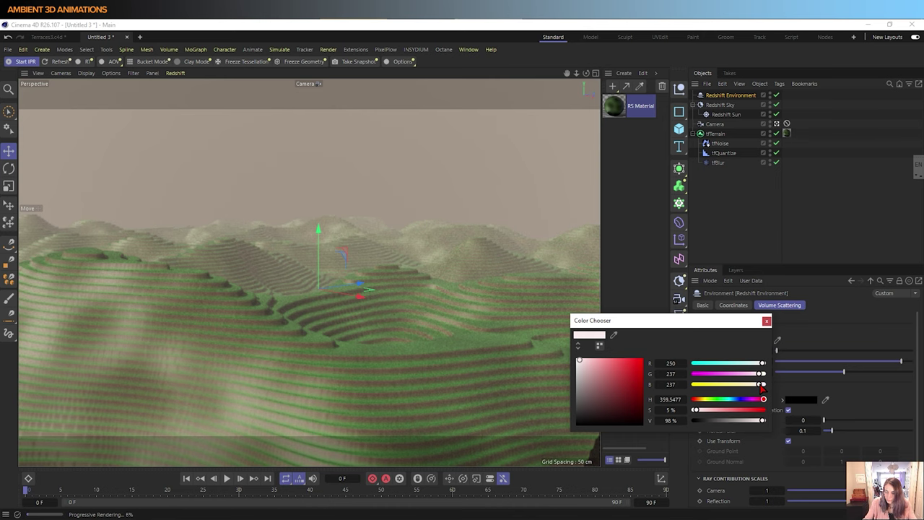
{"action": "left_click_drag", "start_coordinate": [762, 385], "coordinate": [757, 389]}
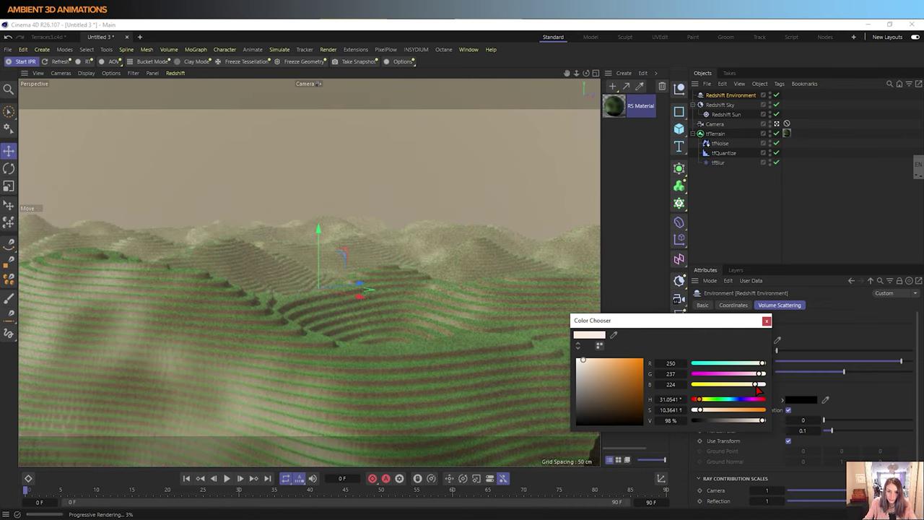
{"action": "left_click_drag", "start_coordinate": [757, 390], "coordinate": [755, 390]}
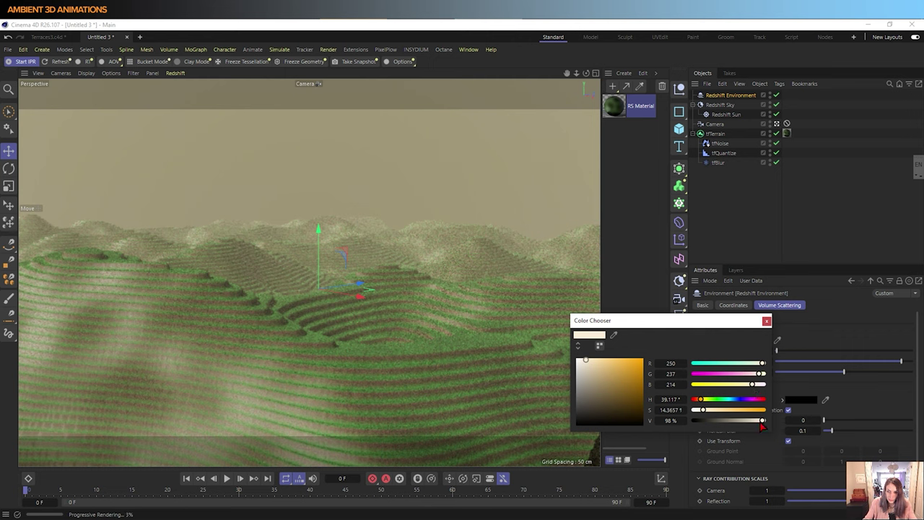
{"action": "left_click_drag", "start_coordinate": [763, 422], "coordinate": [763, 422]}
{"action": "left_click_drag", "start_coordinate": [763, 423], "coordinate": [763, 422]}
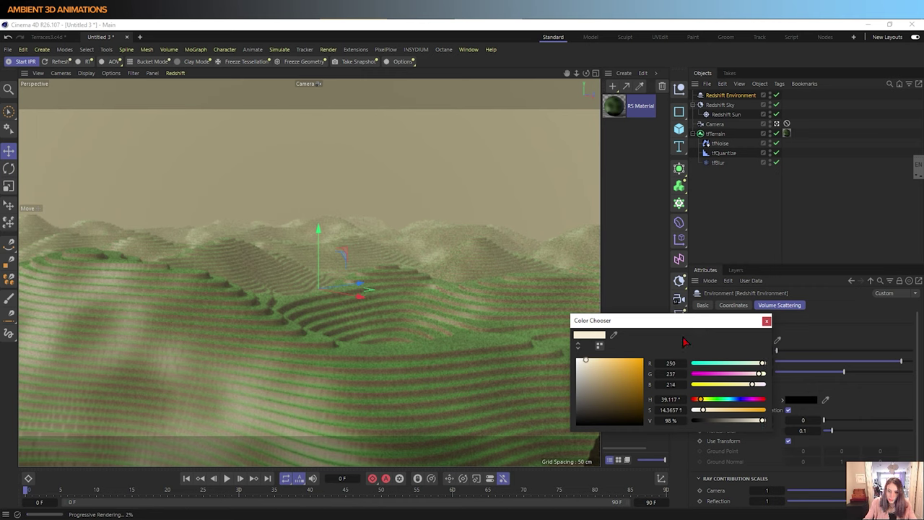
{"action": "left_click", "coordinate": [766, 320]}
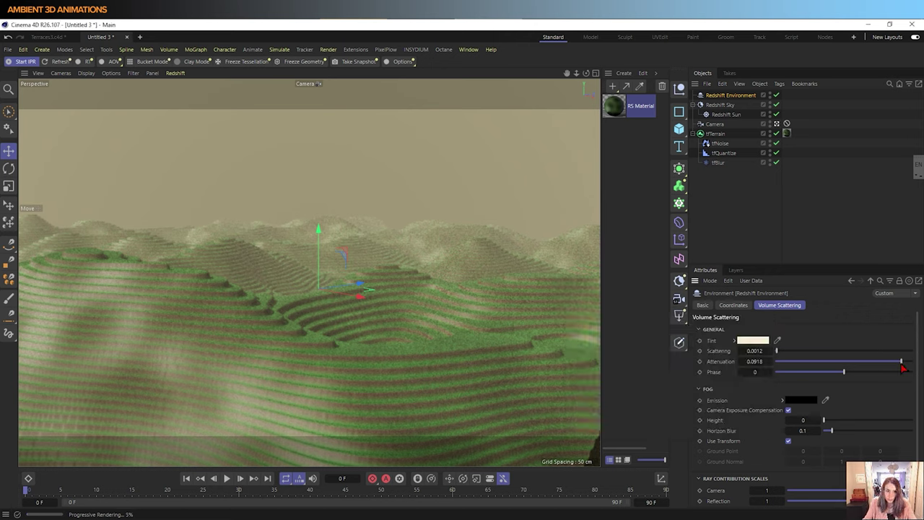
Step: Drop the fog Attenuation to 0, then nudge it up to 0.0016
{"action": "left_click_drag", "start_coordinate": [902, 368], "coordinate": [771, 370]}
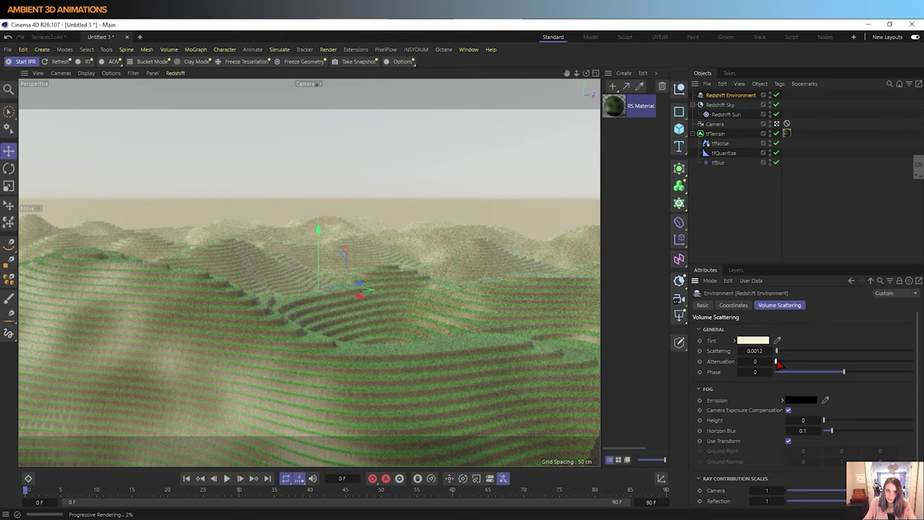
{"action": "left_click_drag", "start_coordinate": [779, 364], "coordinate": [781, 365]}
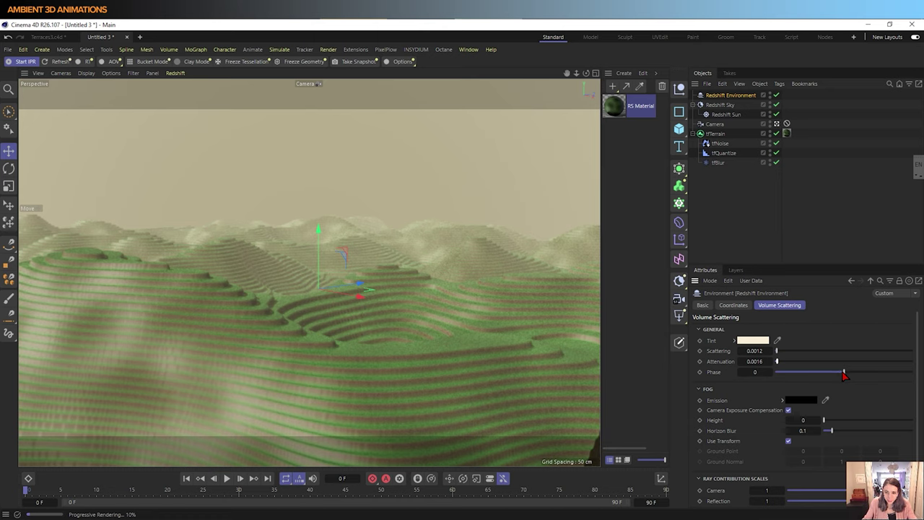
Step: Step the fog Phase up from near -1 through -0.648 and -0.53 to 0.223
{"action": "left_click_drag", "start_coordinate": [842, 372], "coordinate": [776, 378]}
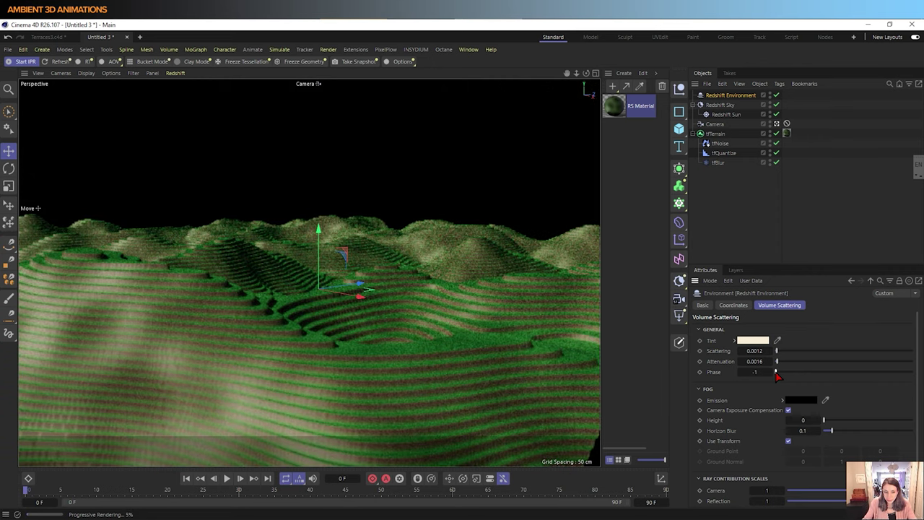
{"action": "left_click_drag", "start_coordinate": [776, 374], "coordinate": [797, 375]}
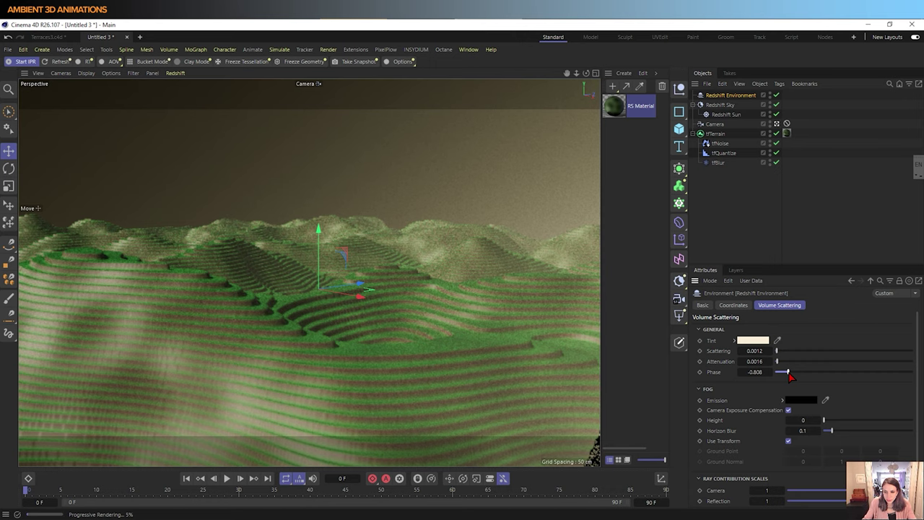
{"action": "left_click_drag", "start_coordinate": [788, 371], "coordinate": [799, 372]}
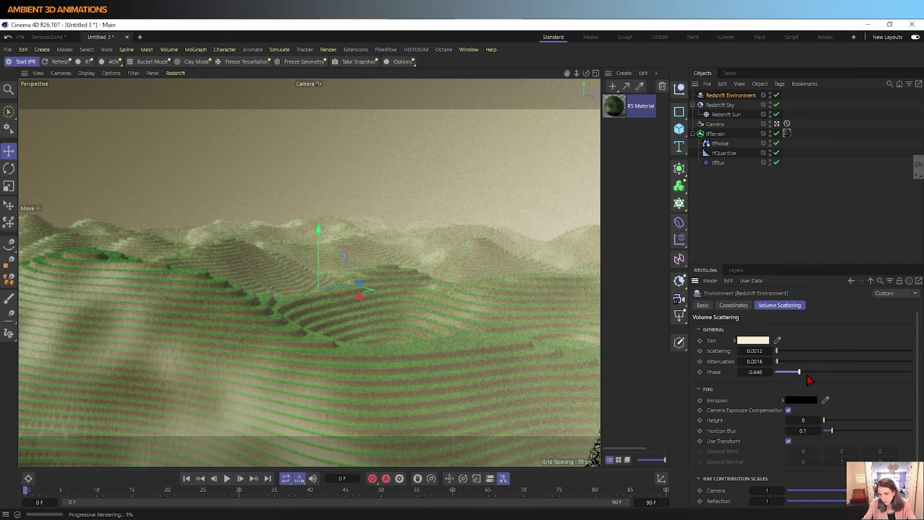
{"action": "left_click", "coordinate": [809, 372]}
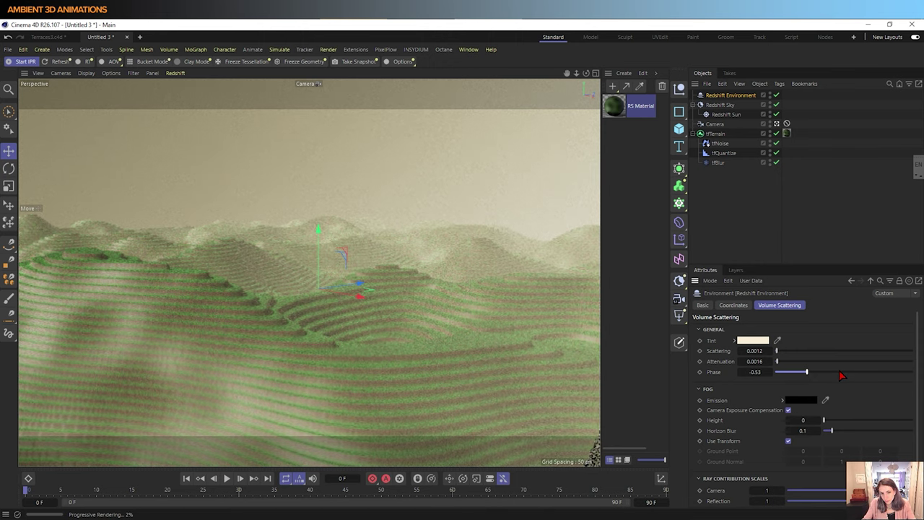
{"action": "left_click", "coordinate": [838, 372]}
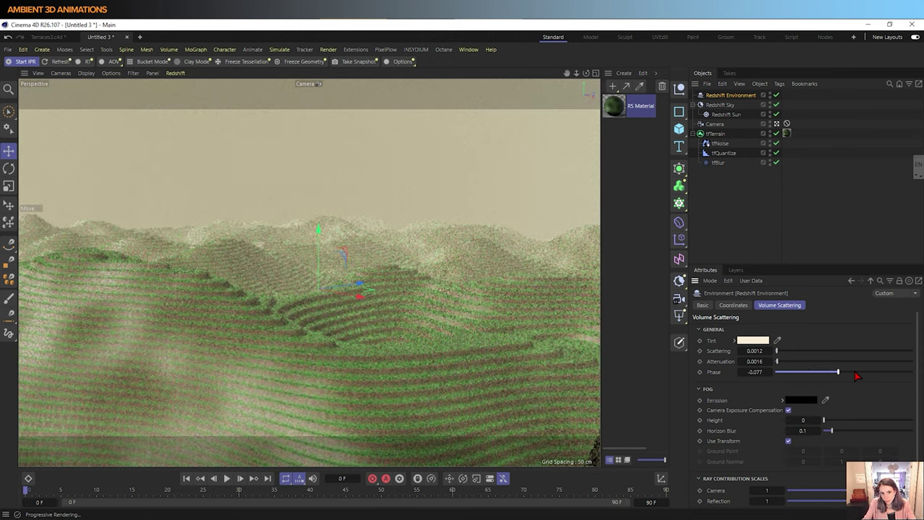
{"action": "left_click", "coordinate": [860, 373]}
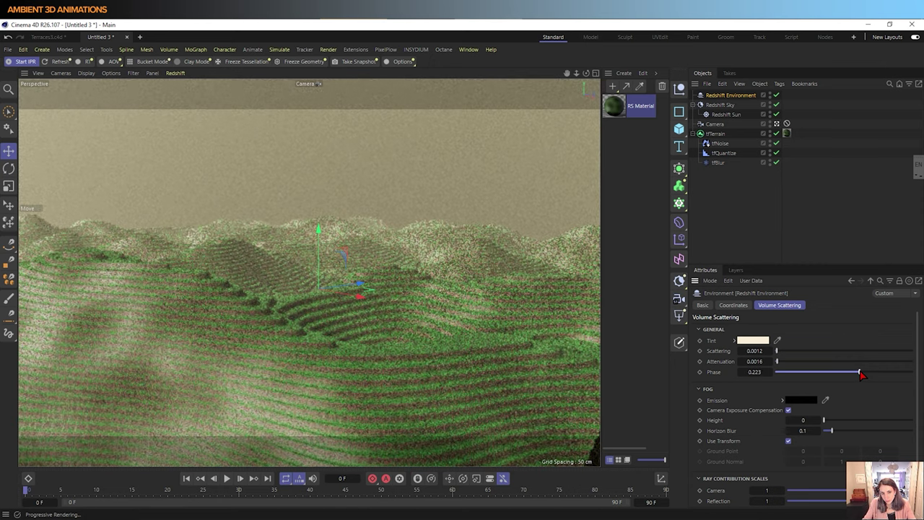
Step: Test fog Phase values from 0.279 up to 1, then back down to 0.105
{"action": "left_click", "coordinate": [863, 372]}
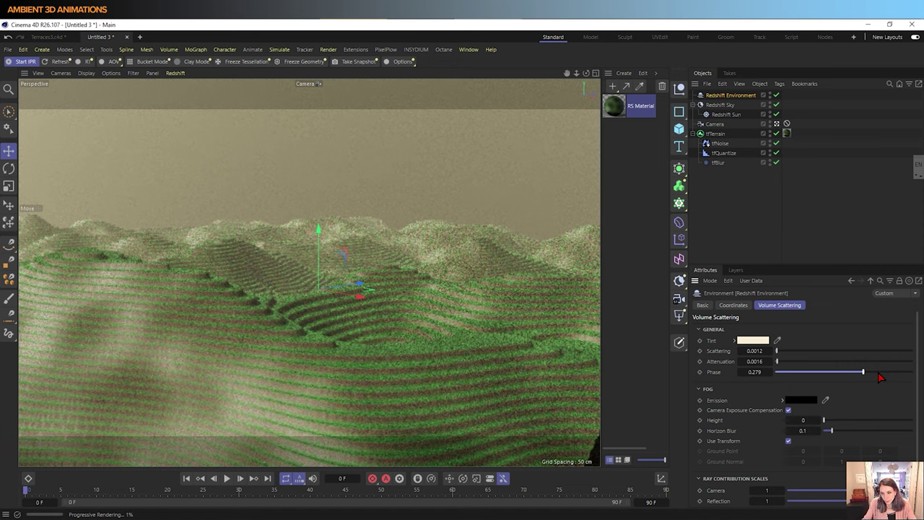
{"action": "left_click", "coordinate": [879, 372]}
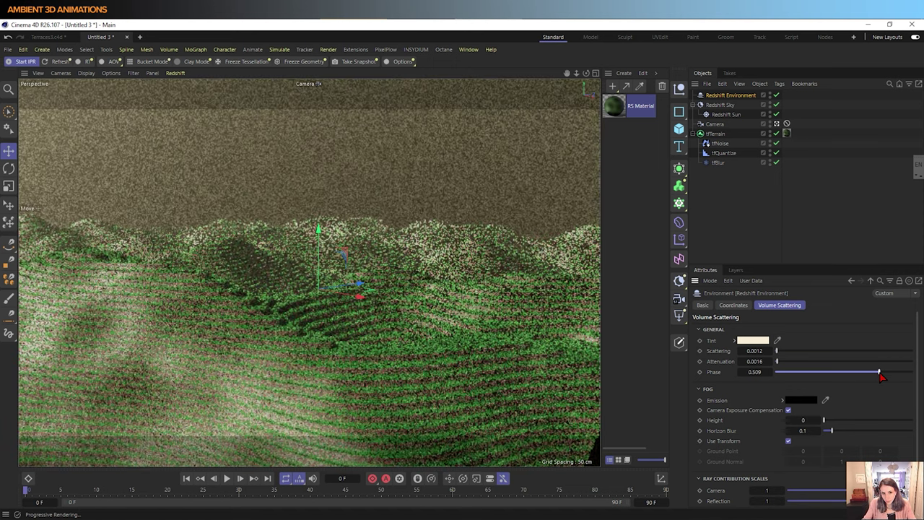
{"action": "left_click", "coordinate": [902, 373]}
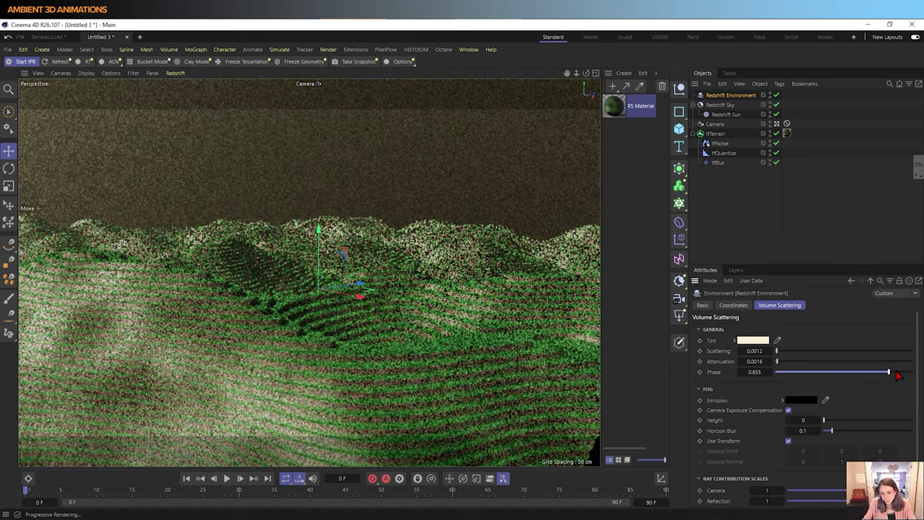
{"action": "left_click", "coordinate": [912, 373]}
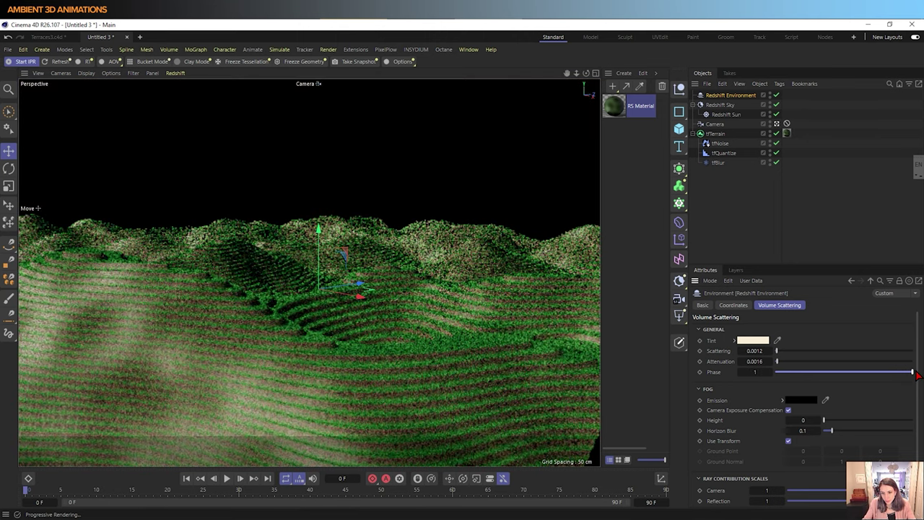
{"action": "left_click", "coordinate": [869, 372]}
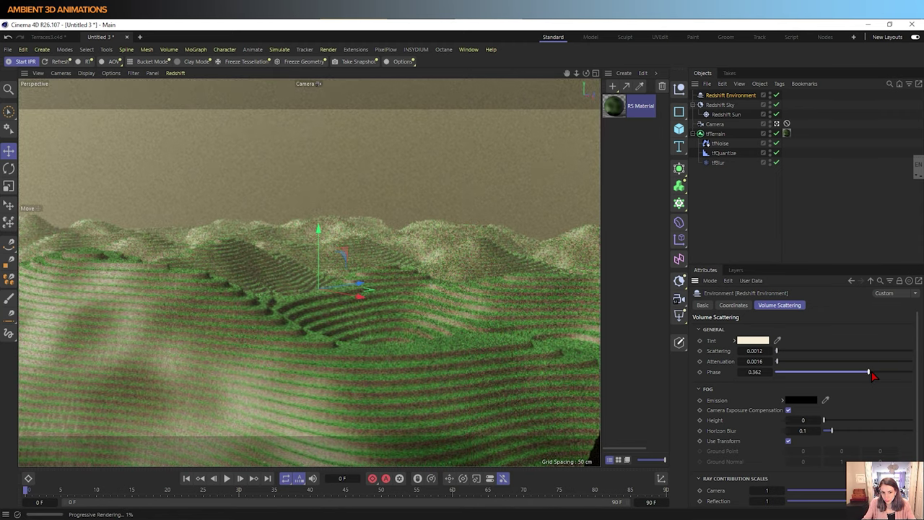
{"action": "left_click", "coordinate": [871, 372]}
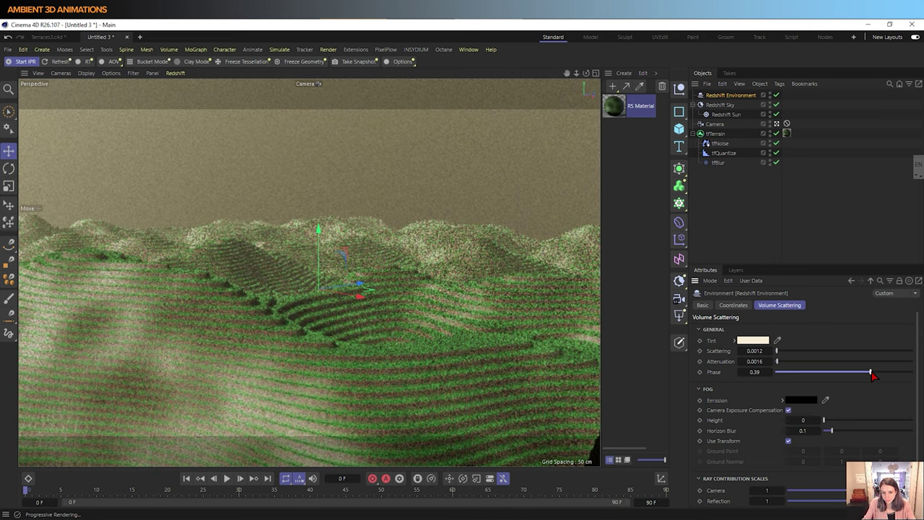
{"action": "left_click", "coordinate": [878, 373]}
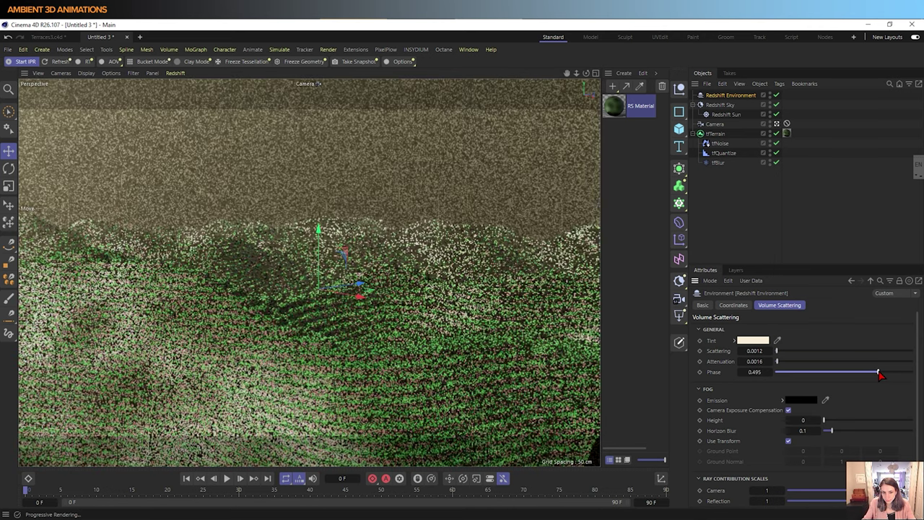
{"action": "left_click", "coordinate": [857, 372]}
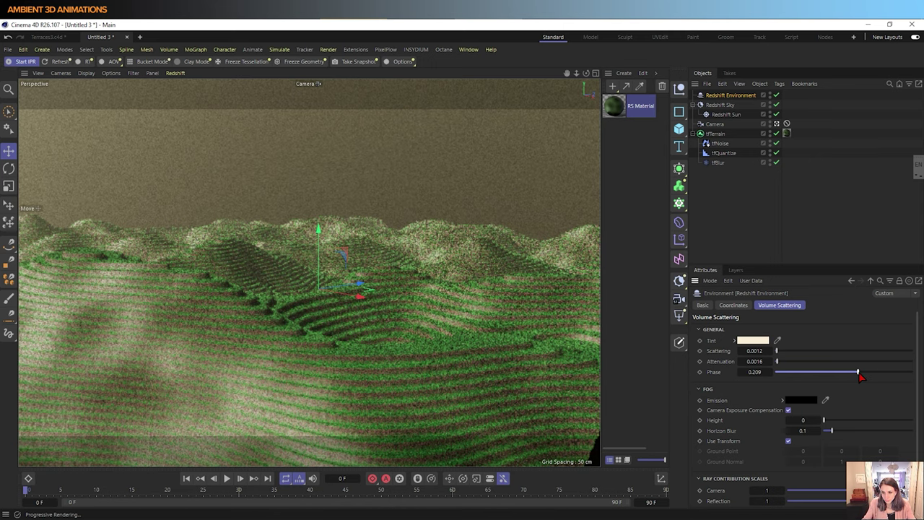
{"action": "left_click", "coordinate": [852, 372]}
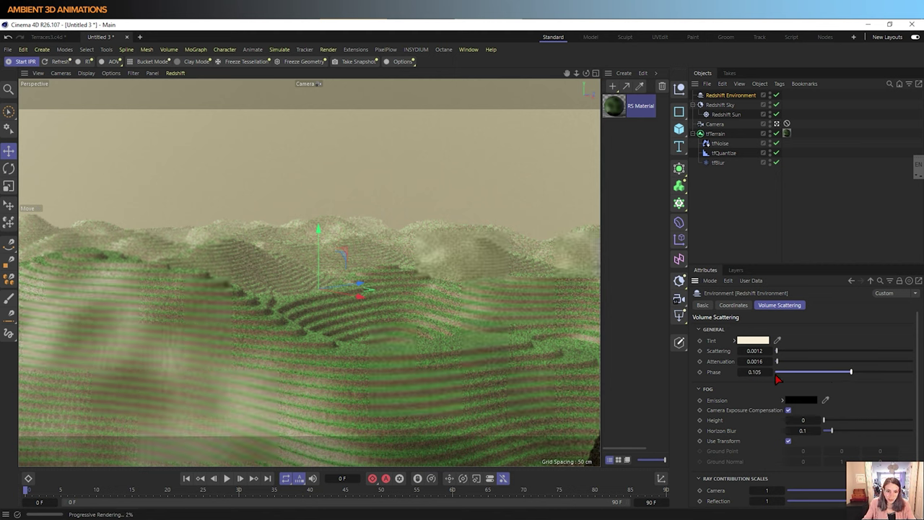
Step: Reset the fog Phase to 0, then nudge it up to about 0.063
{"action": "key", "text": "Tab"}
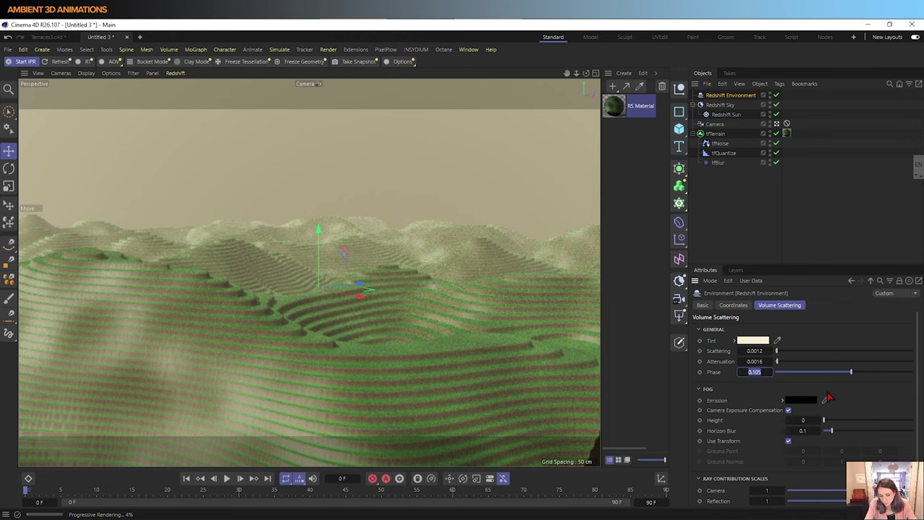
{"action": "key", "text": "BackSpace"}
{"action": "type", "text": "0"}
{"action": "key", "text": "Return"}
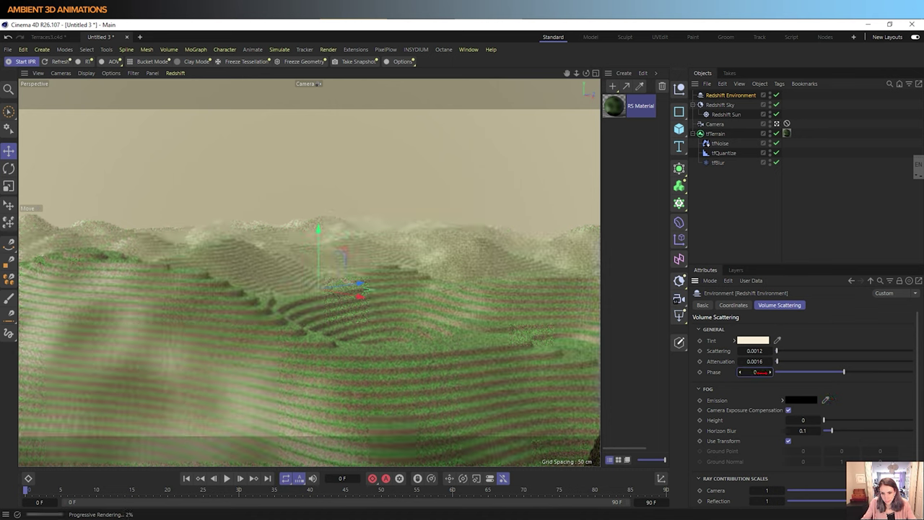
{"action": "left_click_drag", "start_coordinate": [771, 376], "coordinate": [837, 384]}
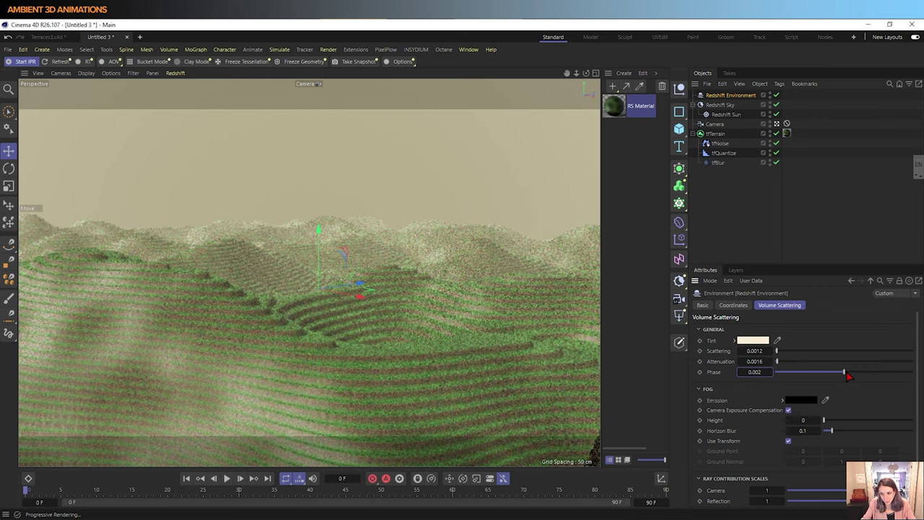
{"action": "left_click_drag", "start_coordinate": [844, 373], "coordinate": [849, 374]}
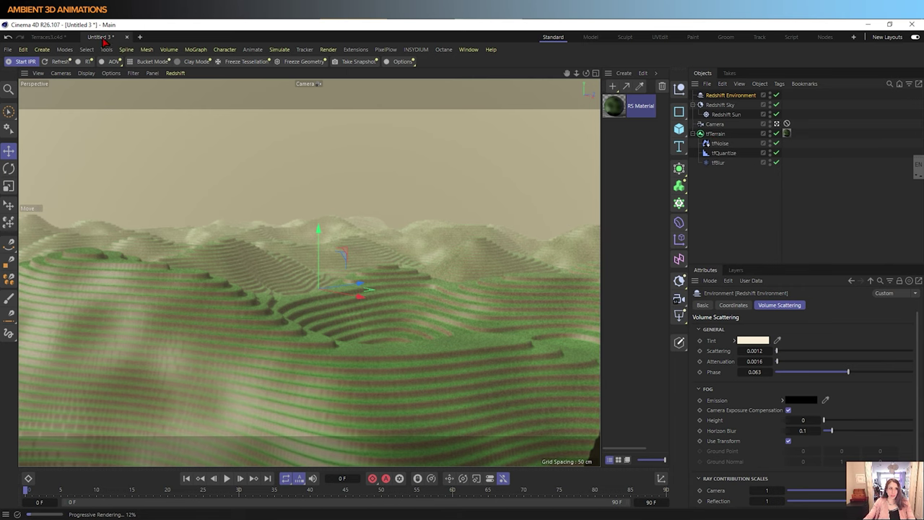
Step: Stop the IPR preview and duplicate tfTerrain with its operators as tfTerrain.1
{"action": "left_click", "coordinate": [26, 60]}
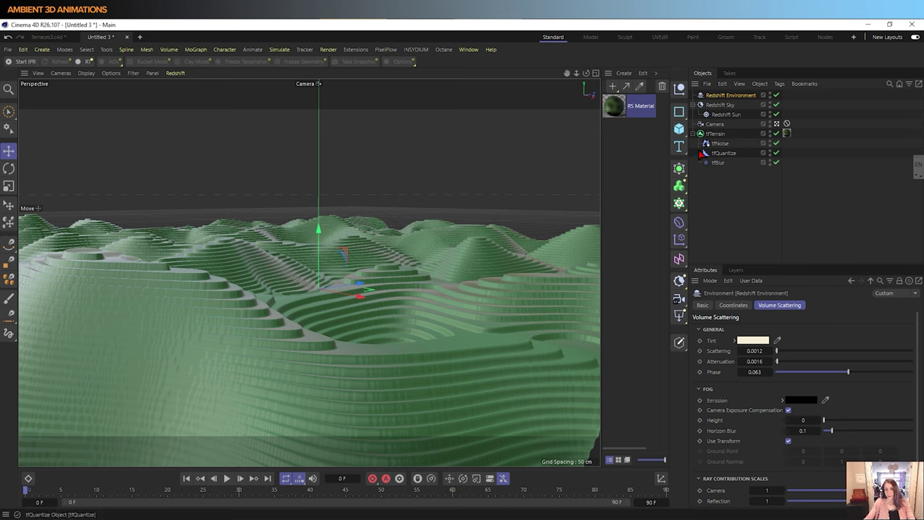
{"action": "left_click", "coordinate": [714, 134]}
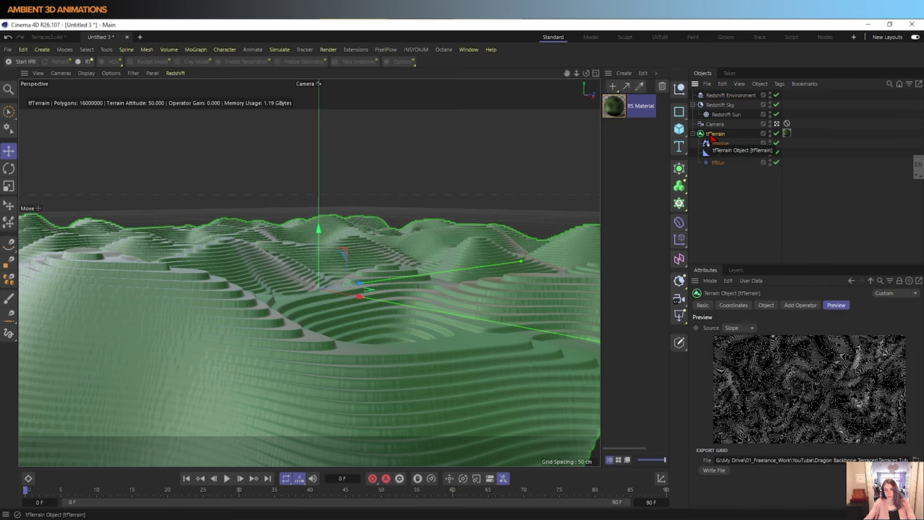
{"action": "key", "text": "ctrl+c"}
{"action": "key", "text": "ctrl+v"}
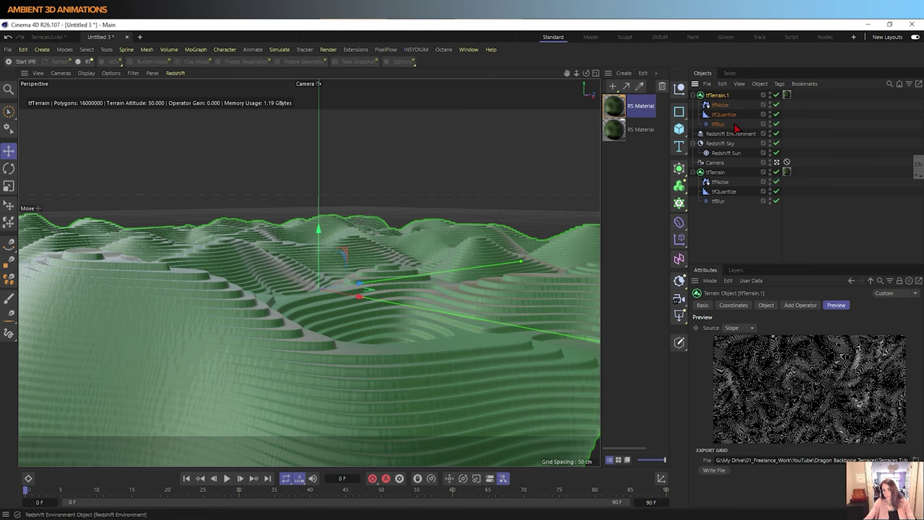
Step: Delete tfQuantize and tfBlur from tfTerrain.1, leaving only its tfNoise operator
{"action": "left_click", "coordinate": [720, 104]}
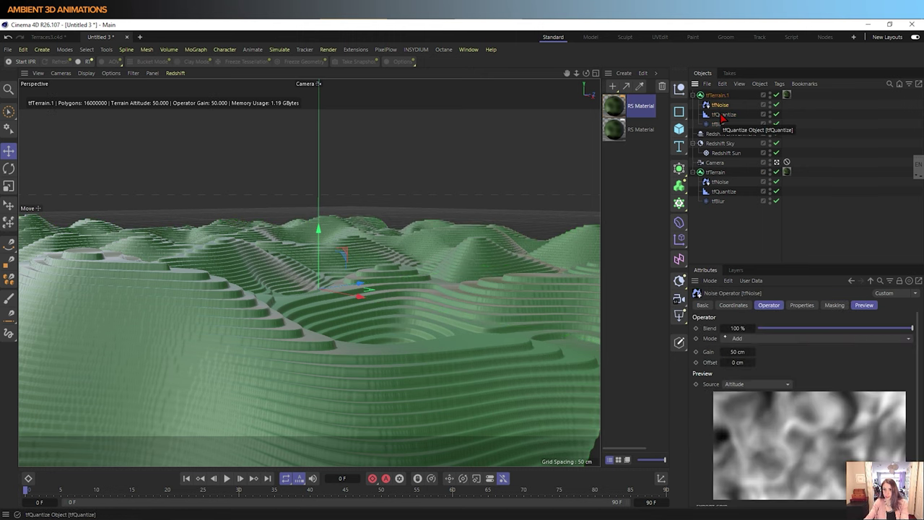
{"action": "left_click", "coordinate": [722, 115]}
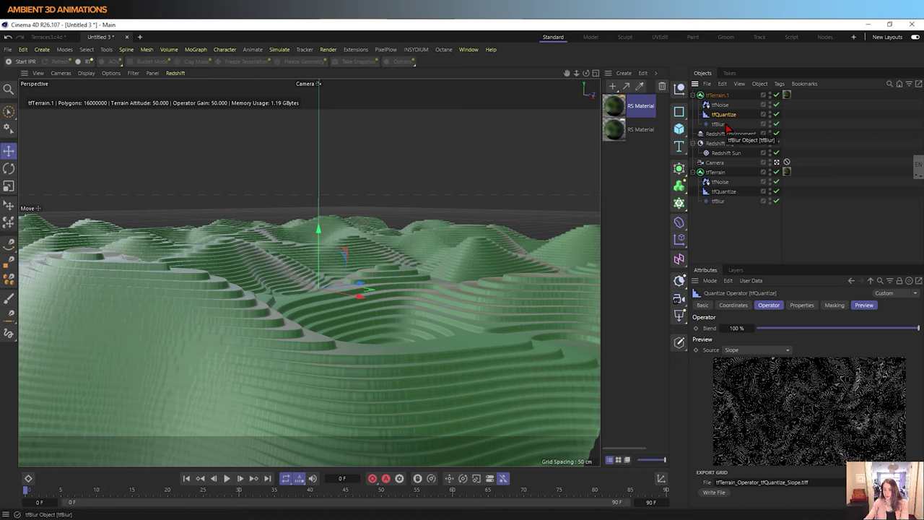
{"action": "key", "text": "Delete"}
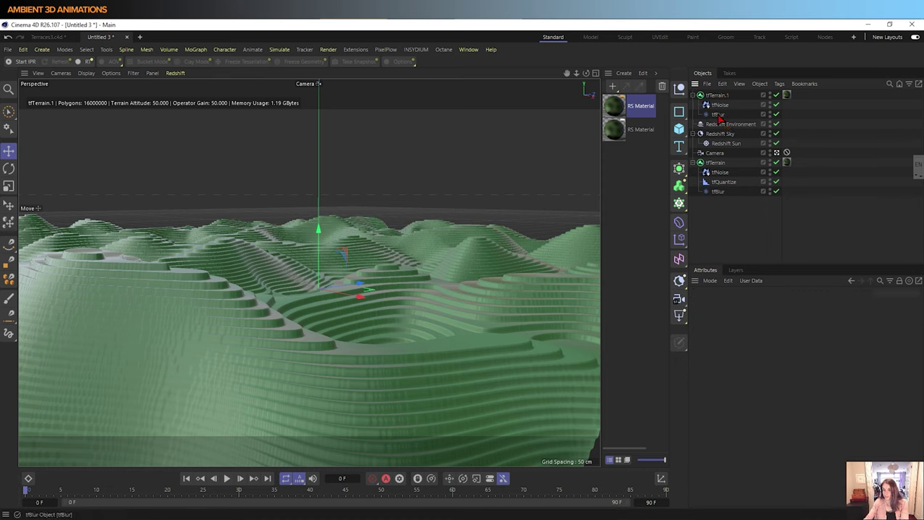
{"action": "left_click", "coordinate": [719, 114]}
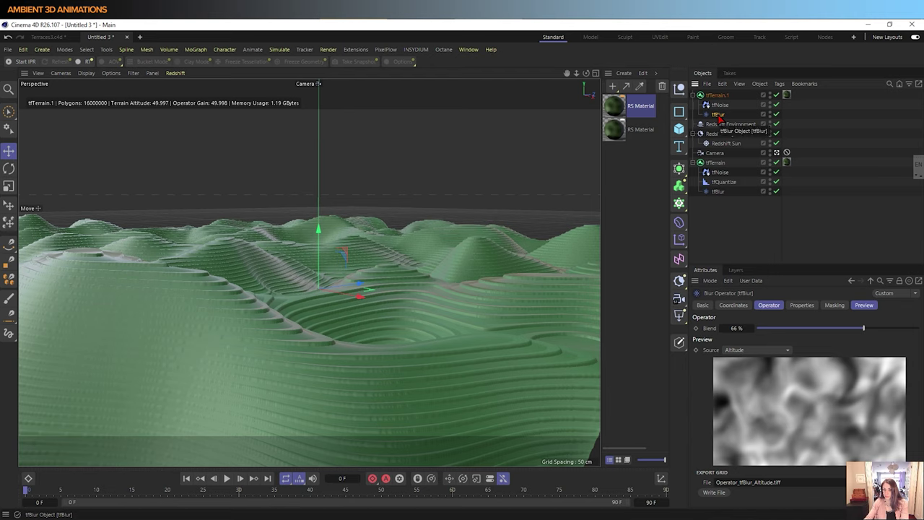
{"action": "key", "text": "Delete"}
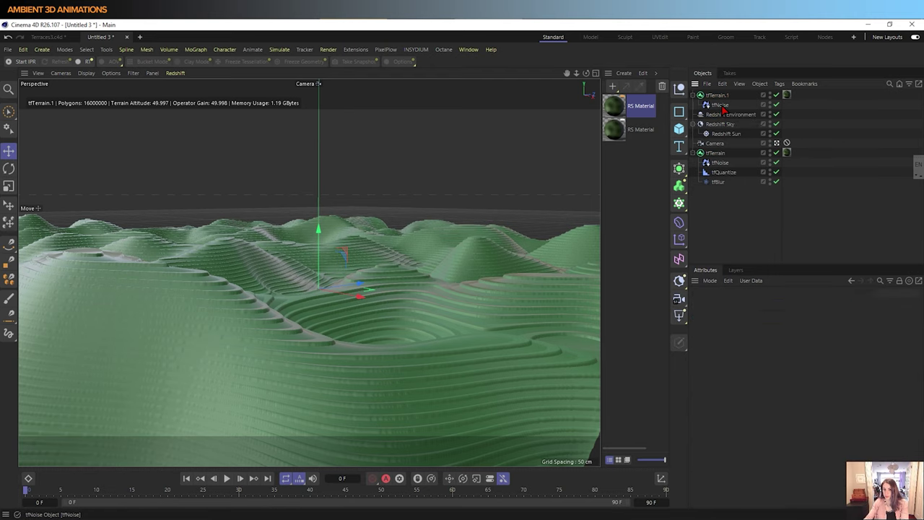
{"action": "left_click", "coordinate": [720, 105]}
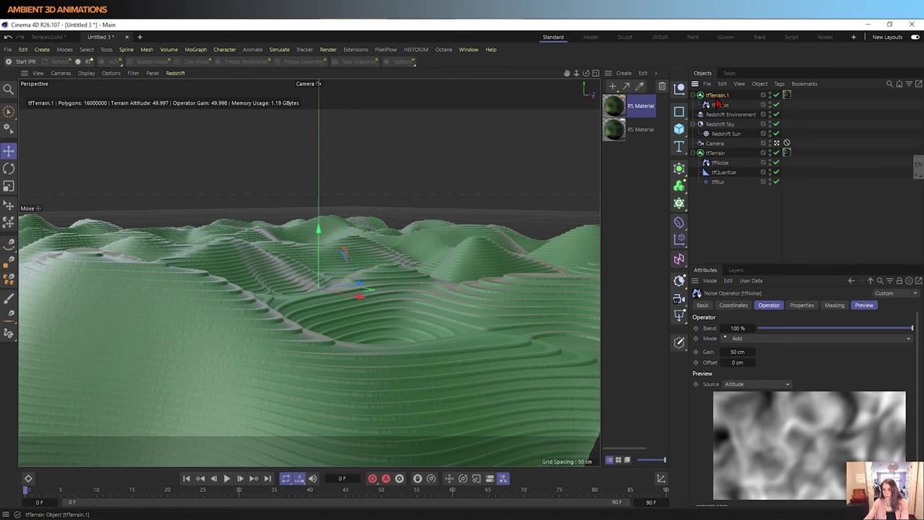
{"action": "left_click", "coordinate": [718, 100]}
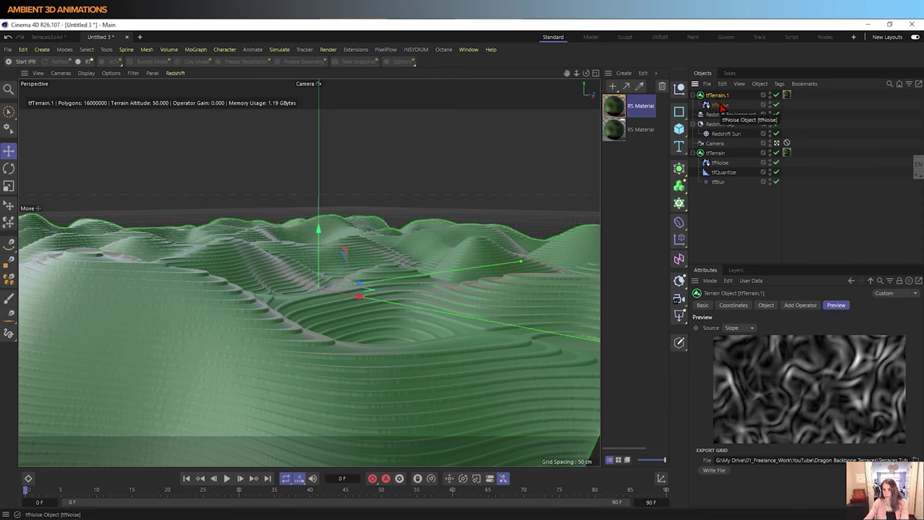
Step: Raise the copied tfNoise's Seed by one to 2171
{"action": "left_click", "coordinate": [720, 104]}
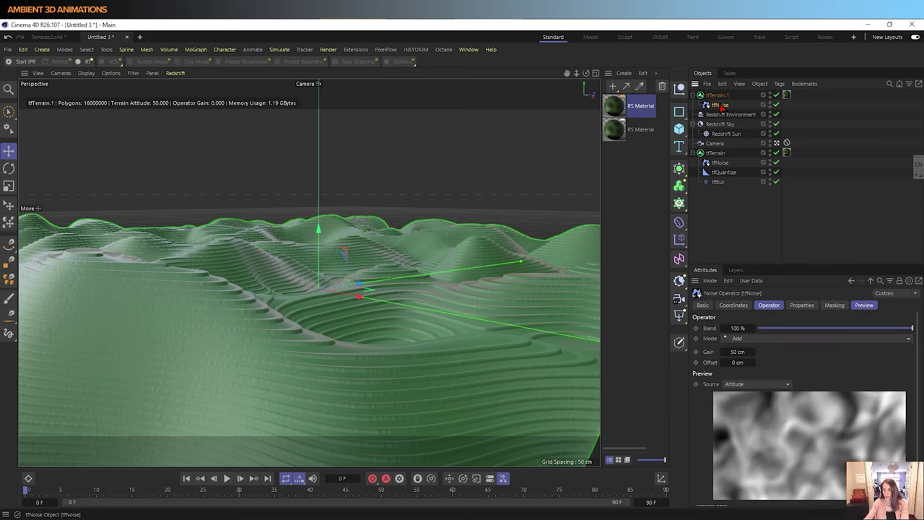
{"action": "left_click", "coordinate": [801, 306]}
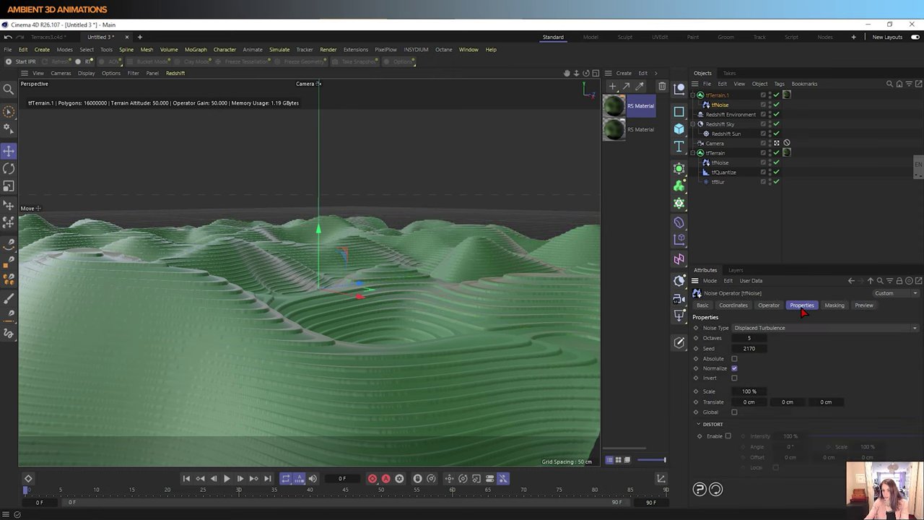
{"action": "left_click", "coordinate": [765, 349]}
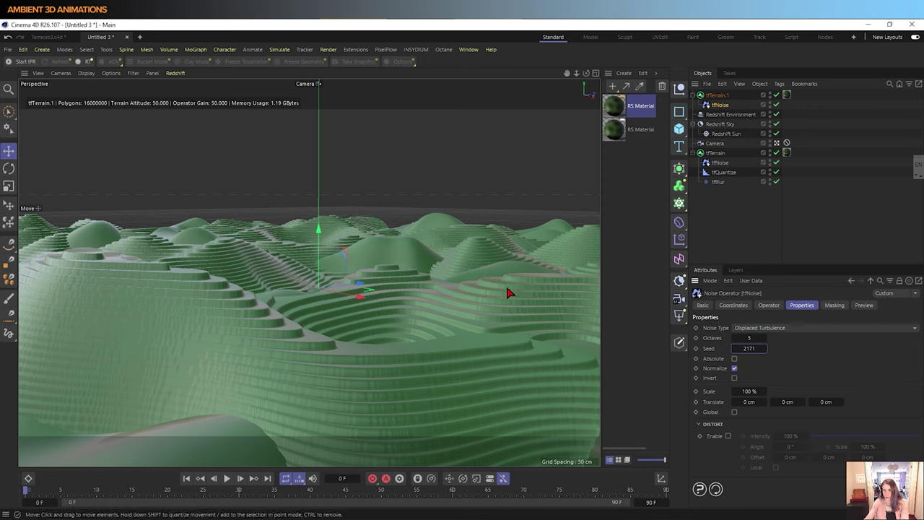
Step: Hide the terraced tfTerrain and remove the green RS Material tag from tfTerrain.1
{"action": "left_click", "coordinate": [717, 95], "text": "ctrl"}
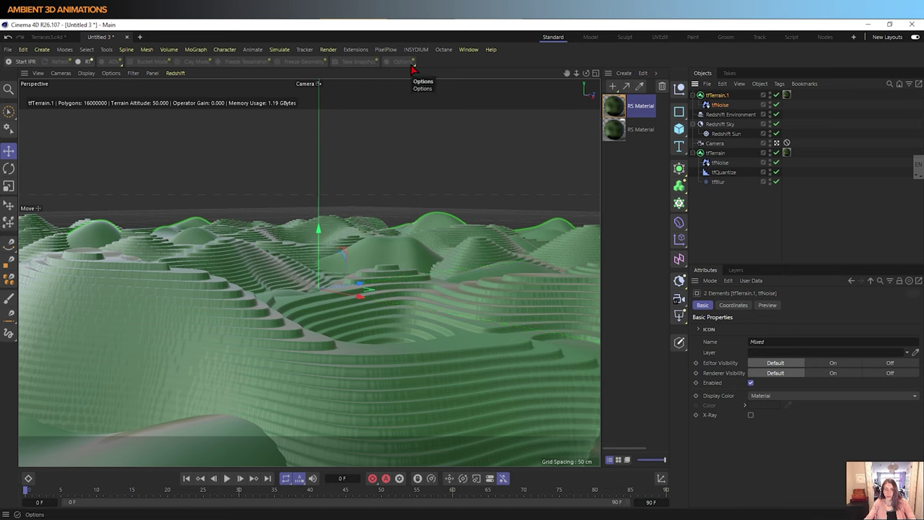
{"action": "left_click", "coordinate": [773, 162]}
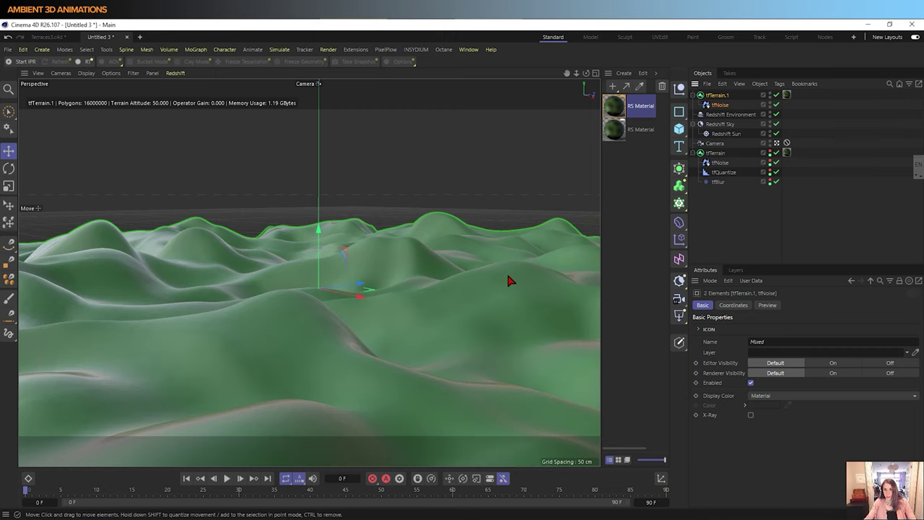
{"action": "left_click", "coordinate": [787, 95]}
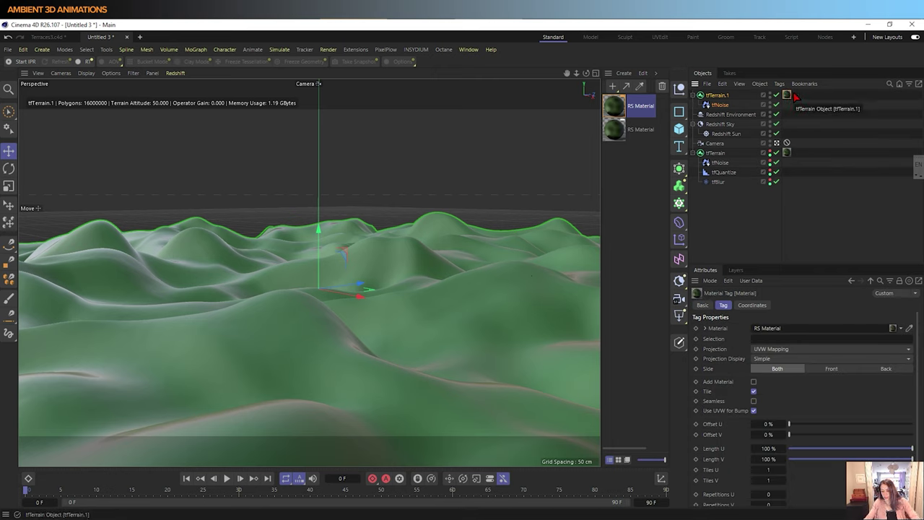
{"action": "left_click", "coordinate": [631, 106]}
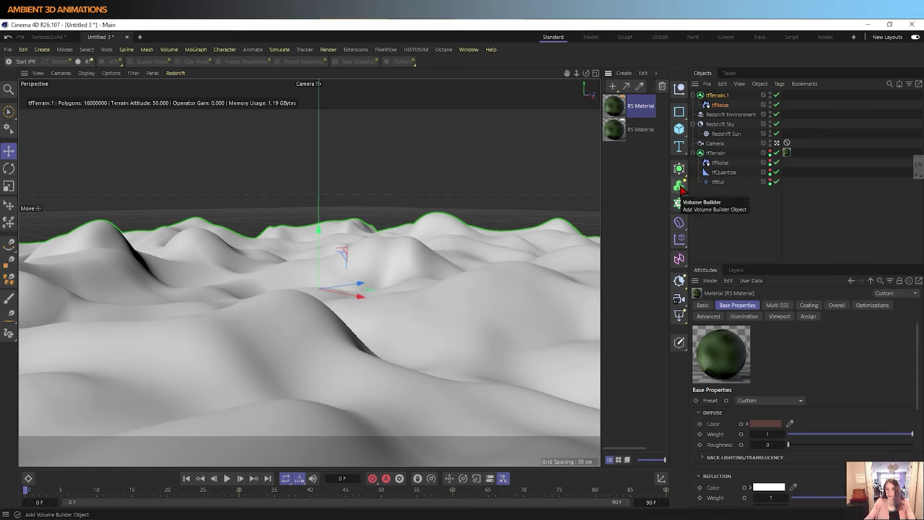
Step: Add a Volume Builder and place tfTerrain.1 inside it as a child
{"action": "left_click", "coordinate": [682, 187]}
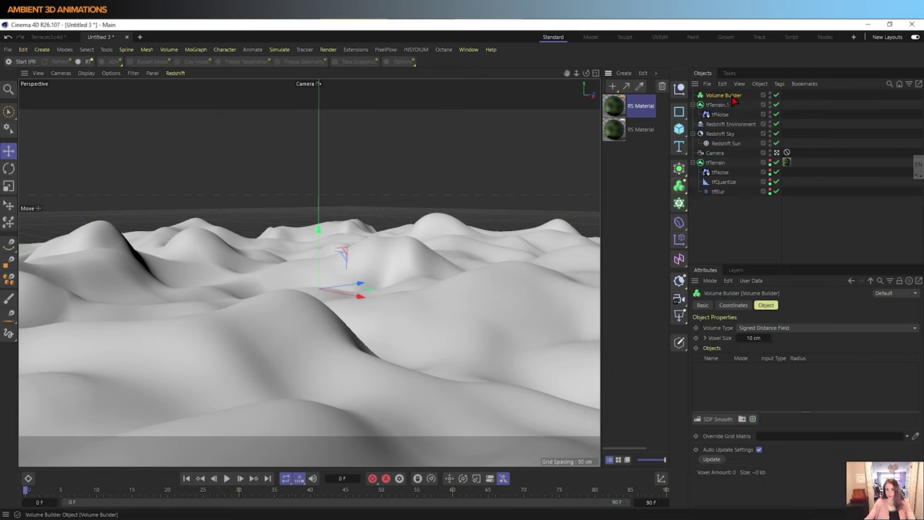
{"action": "left_click_drag", "start_coordinate": [722, 109], "coordinate": [734, 96]}
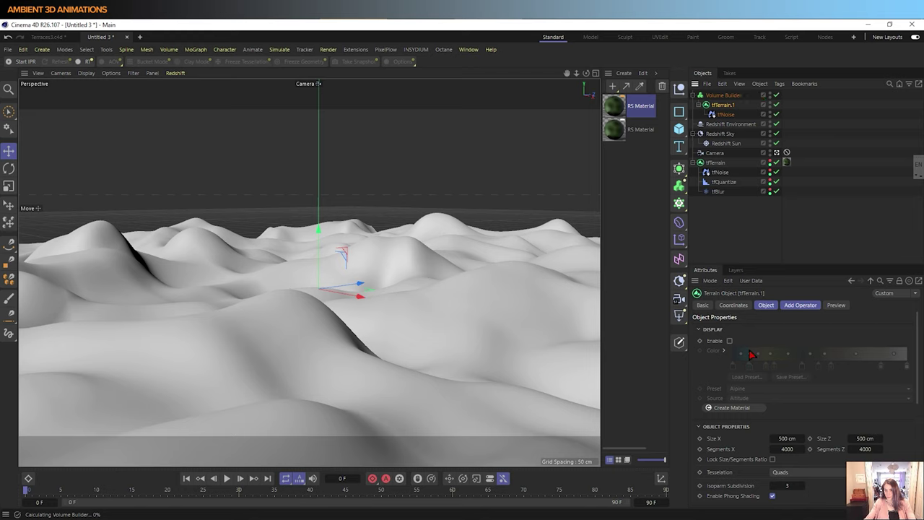
{"action": "left_click", "coordinate": [733, 305]}
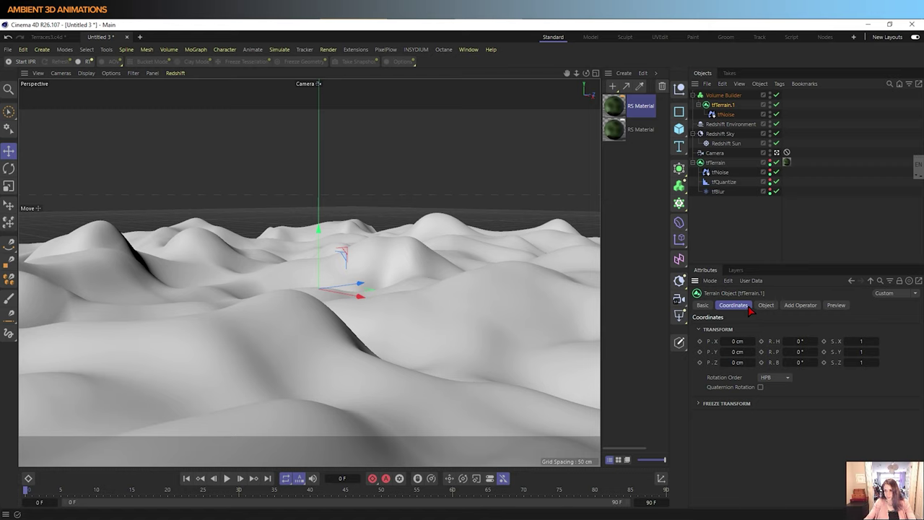
{"action": "left_click", "coordinate": [766, 305]}
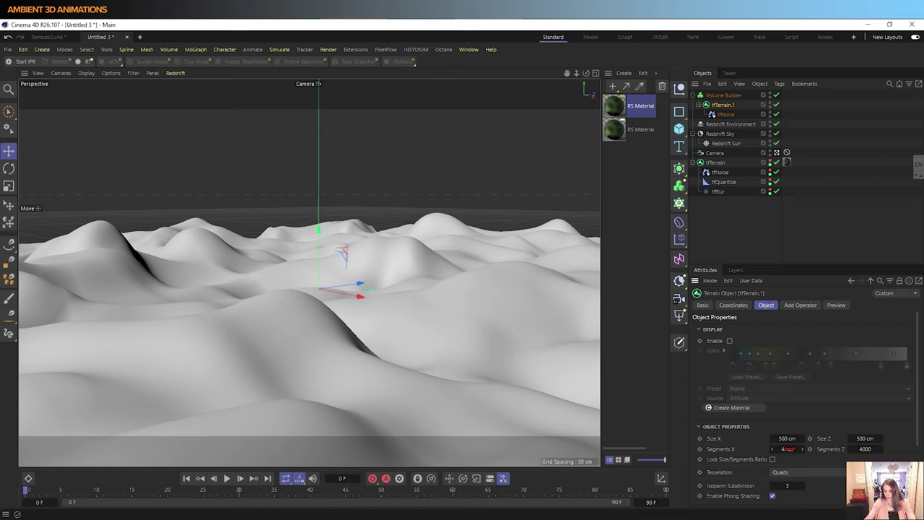
Step: Lower tfTerrain.1's Segments X and Segments Z from 4000 to 500
{"action": "double_click", "coordinate": [789, 449]}
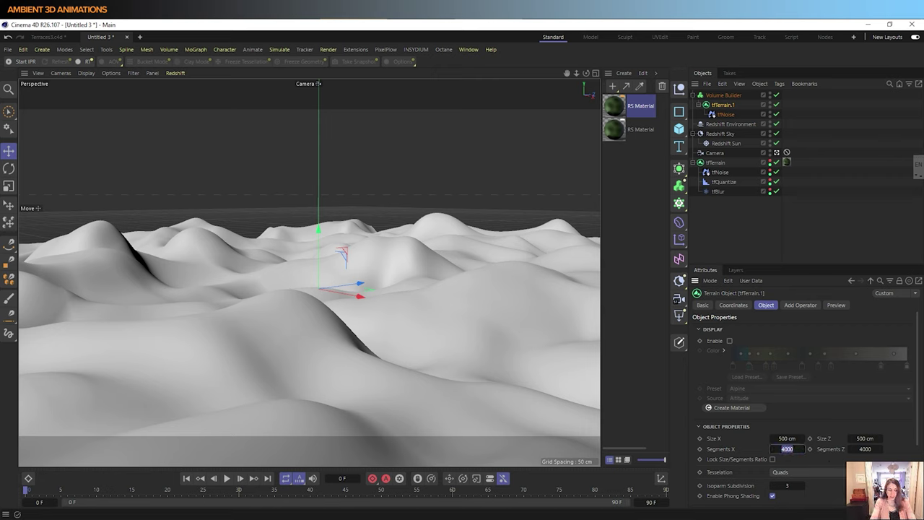
{"action": "type", "text": "500"}
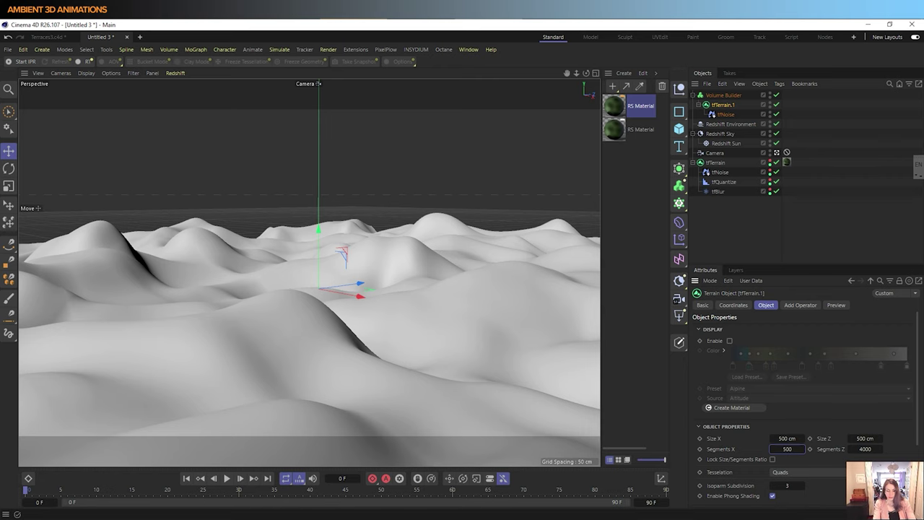
{"action": "key", "text": "Tab"}
{"action": "type", "text": "500"}
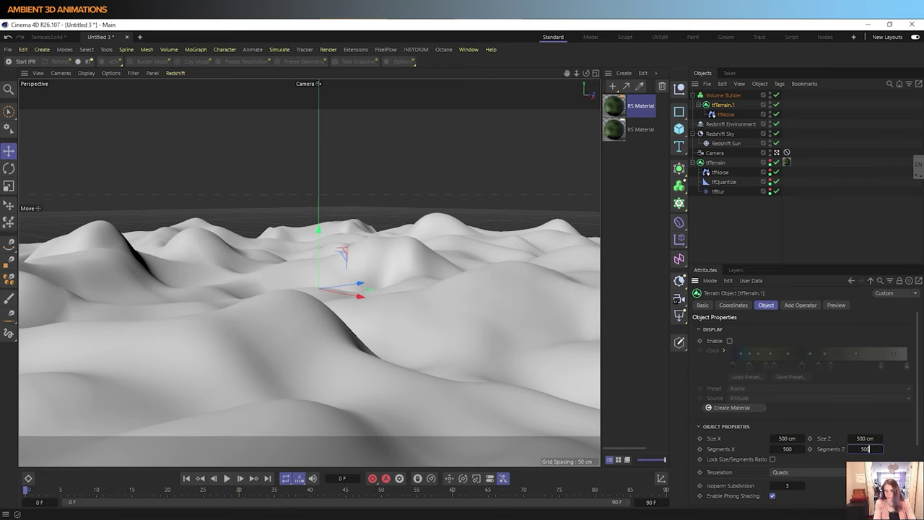
{"action": "key", "text": "Return"}
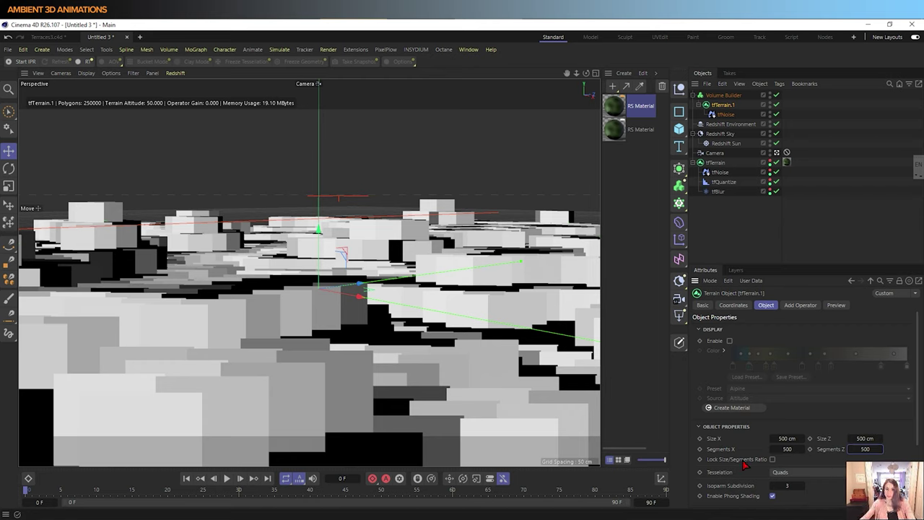
{"action": "left_click", "coordinate": [724, 96]}
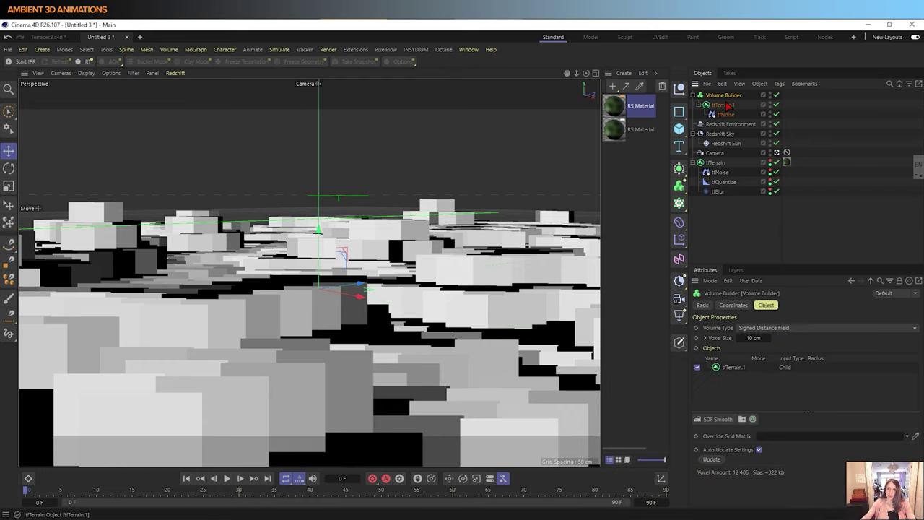
Step: Change the Volume Builder's Voxel Size from 10 cm to 1 cm
{"action": "left_click", "coordinate": [724, 104]}
{"action": "left_click", "coordinate": [729, 99]}
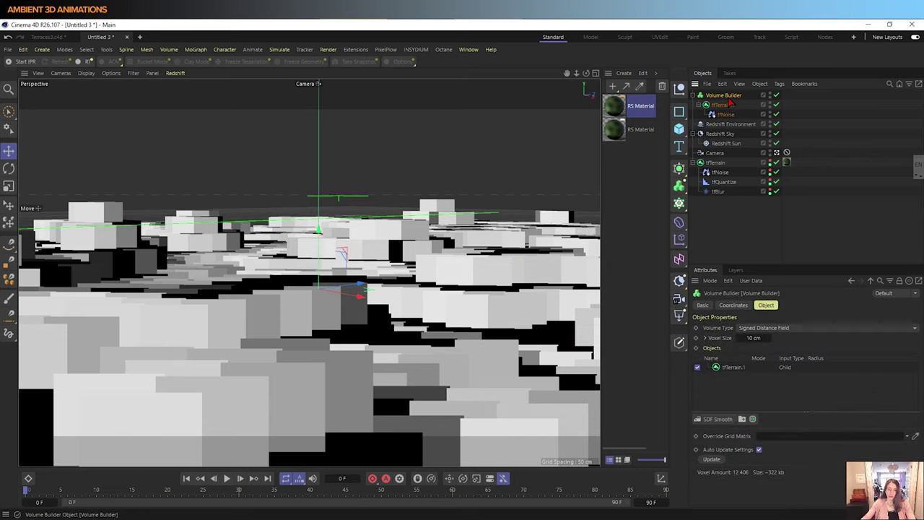
{"action": "left_click", "coordinate": [756, 338]}
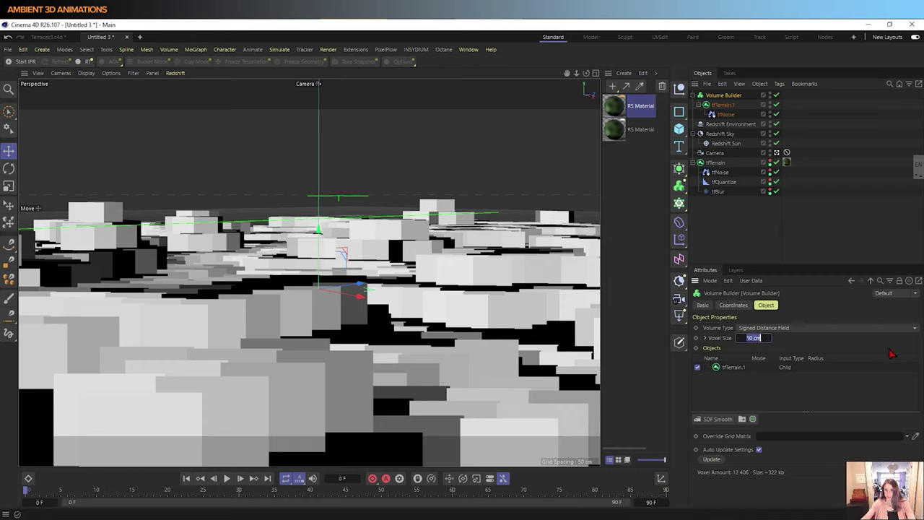
{"action": "key", "text": "BackSpace"}
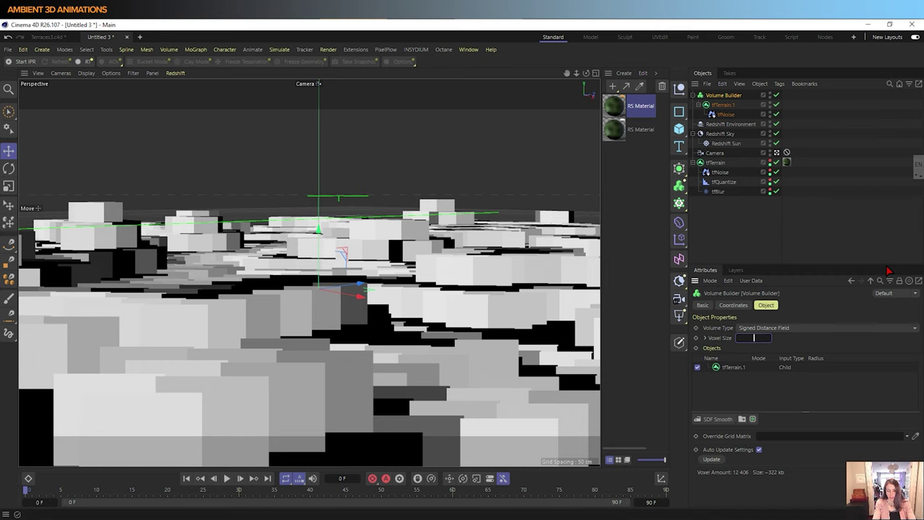
{"action": "type", "text": "1"}
{"action": "key", "text": "Return"}
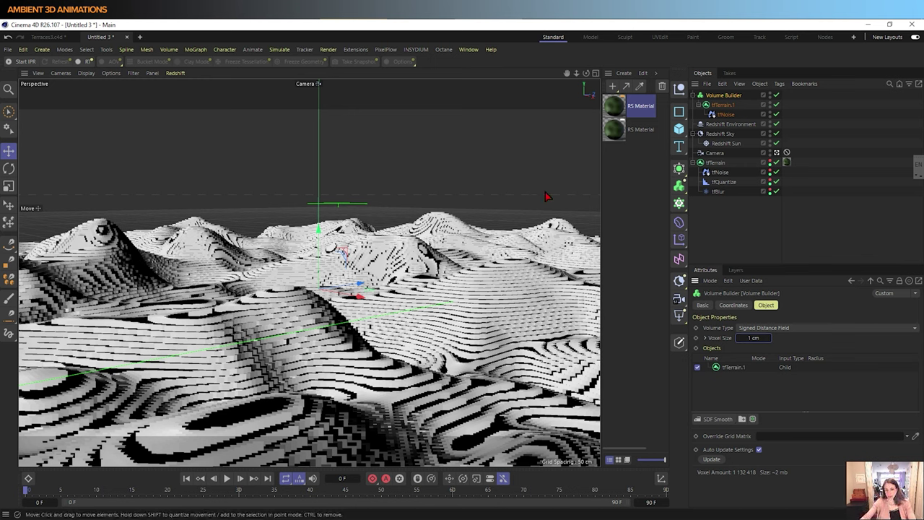
Step: Delete the duplicate green material and assign a new Redshift RS Volume material to the Volume Builder
{"action": "left_click", "coordinate": [622, 108]}
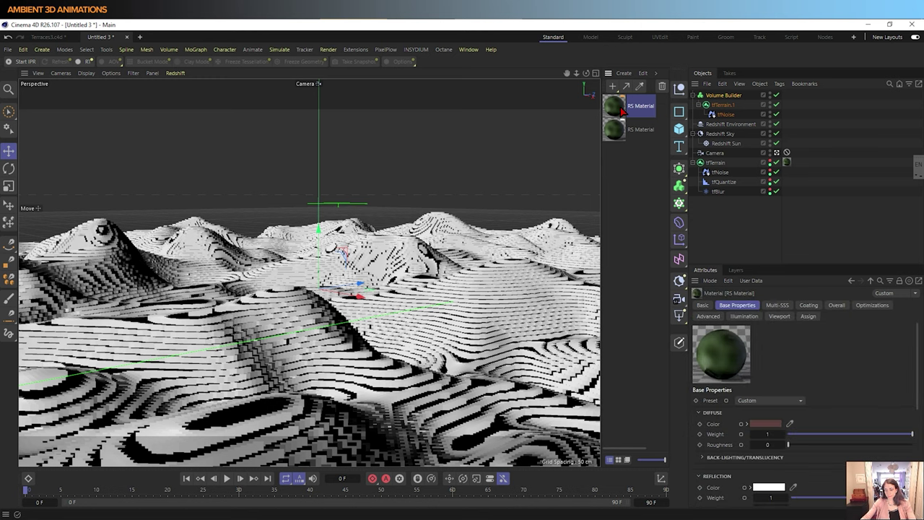
{"action": "key", "text": "Delete"}
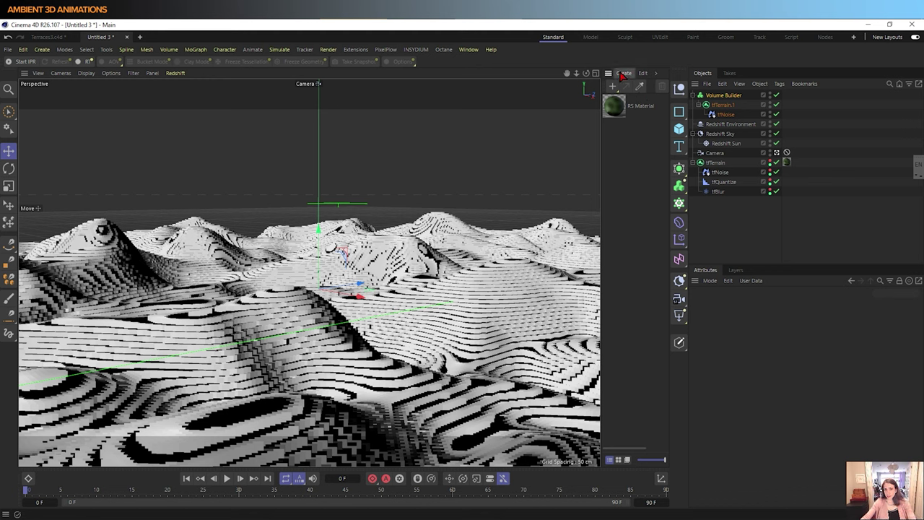
{"action": "left_click", "coordinate": [623, 73]}
{"action": "mouse_move", "coordinate": [632, 102]}
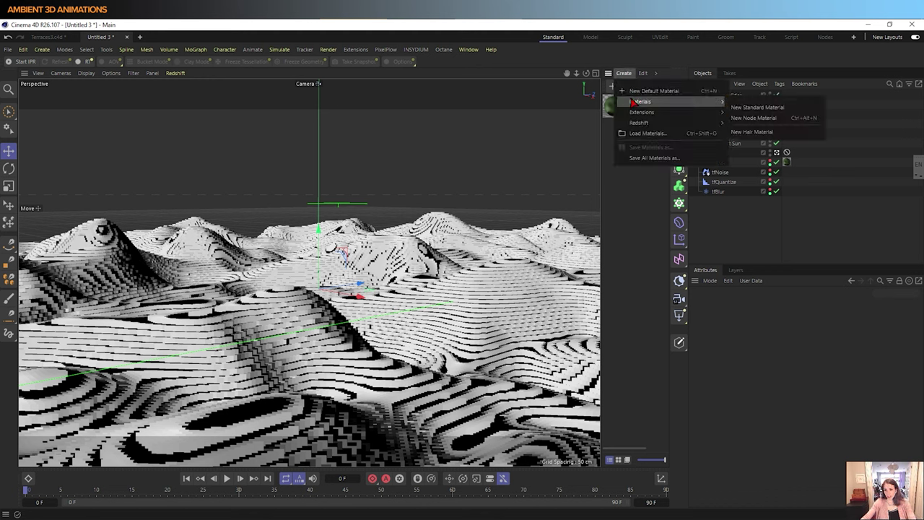
{"action": "mouse_move", "coordinate": [639, 123]}
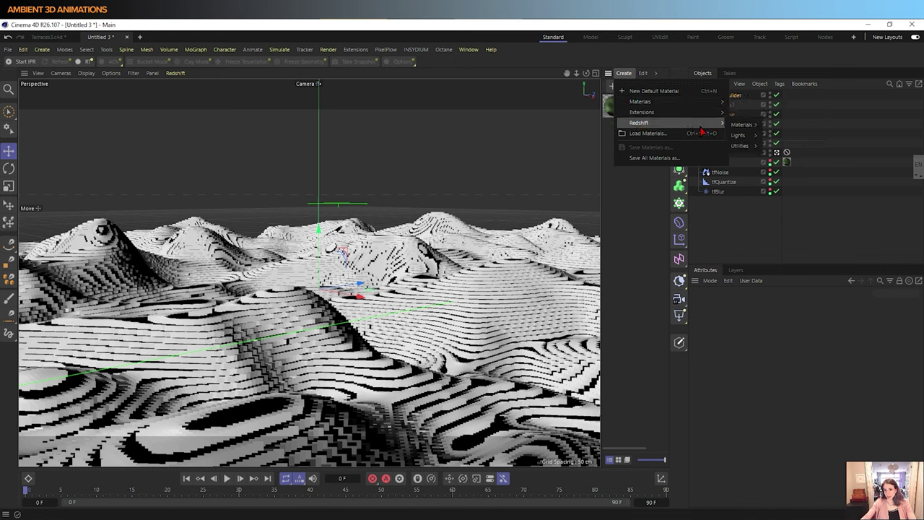
{"action": "mouse_move", "coordinate": [744, 125]}
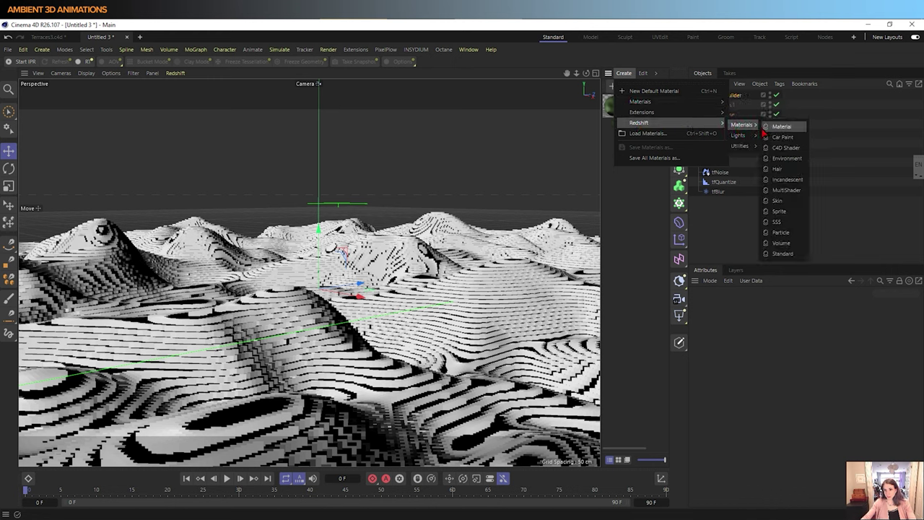
{"action": "left_click", "coordinate": [781, 243]}
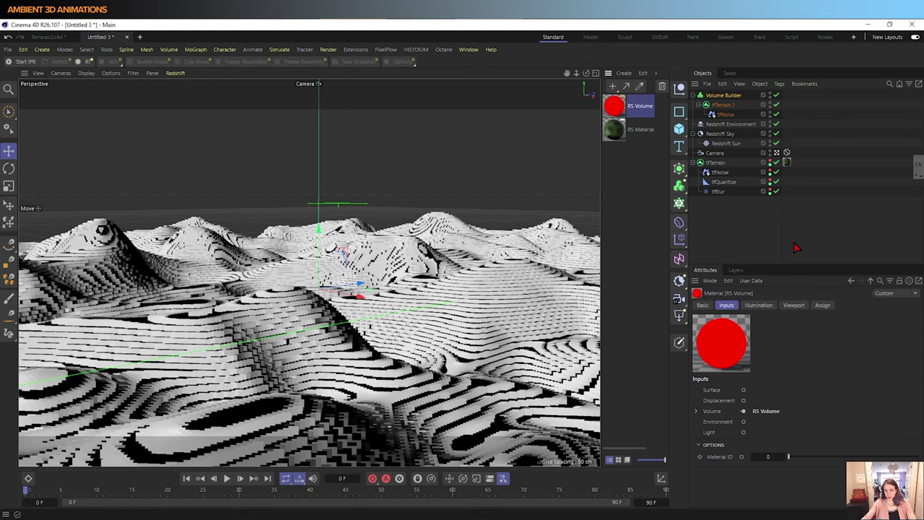
{"action": "left_click_drag", "start_coordinate": [622, 112], "coordinate": [732, 99]}
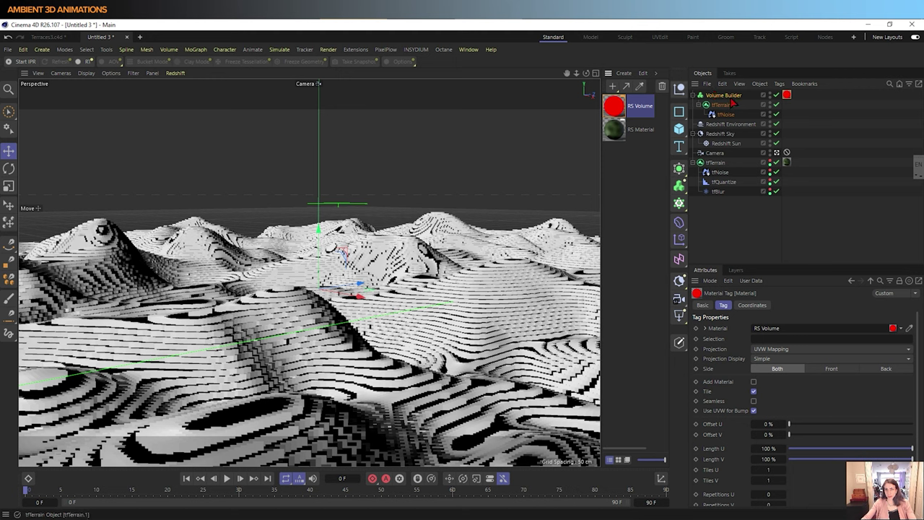
{"action": "left_click", "coordinate": [724, 95]}
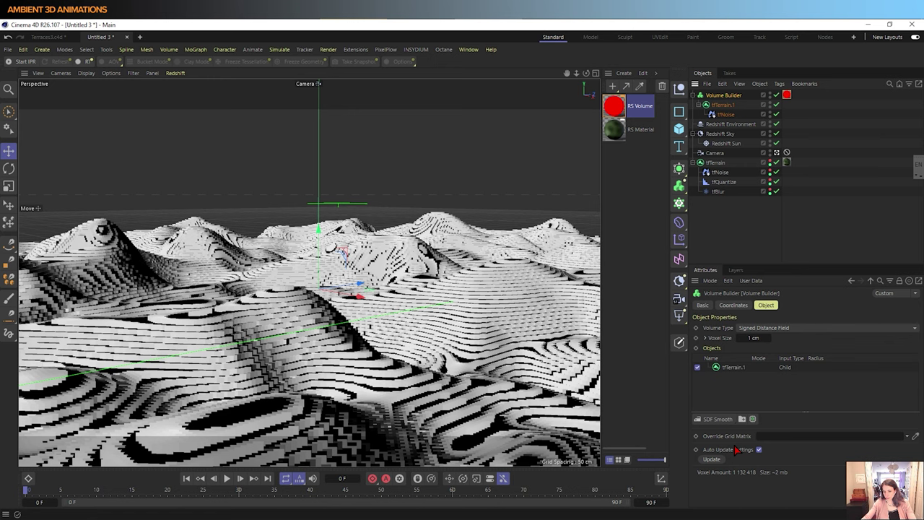
Step: Set the Volume Builder's Volume Type to Fog instead of a distance field
{"action": "left_click", "coordinate": [772, 329]}
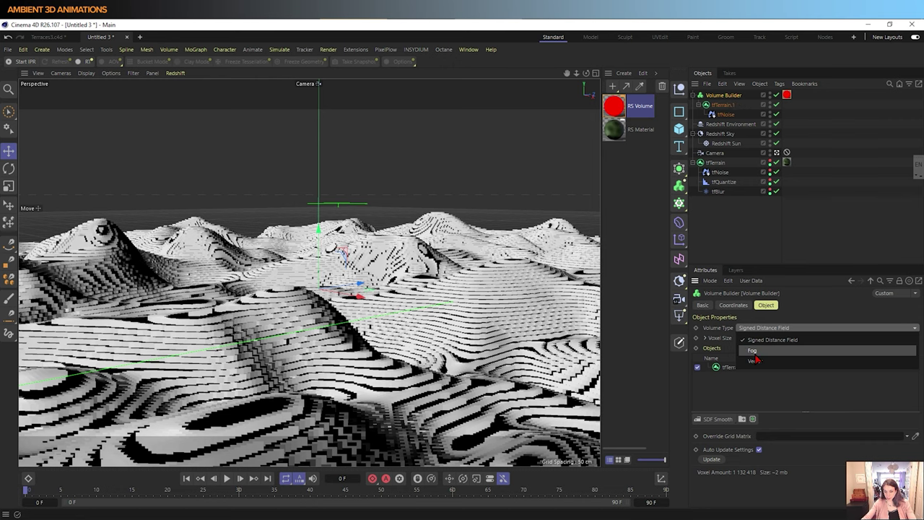
{"action": "left_click", "coordinate": [754, 354]}
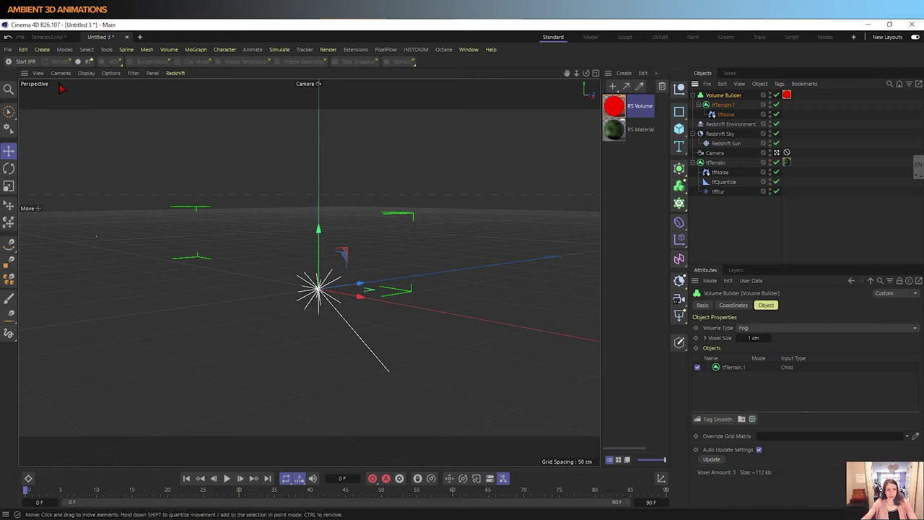
Step: Start the Redshift IPR preview and show the RS Volume material's settings
{"action": "left_click", "coordinate": [28, 61]}
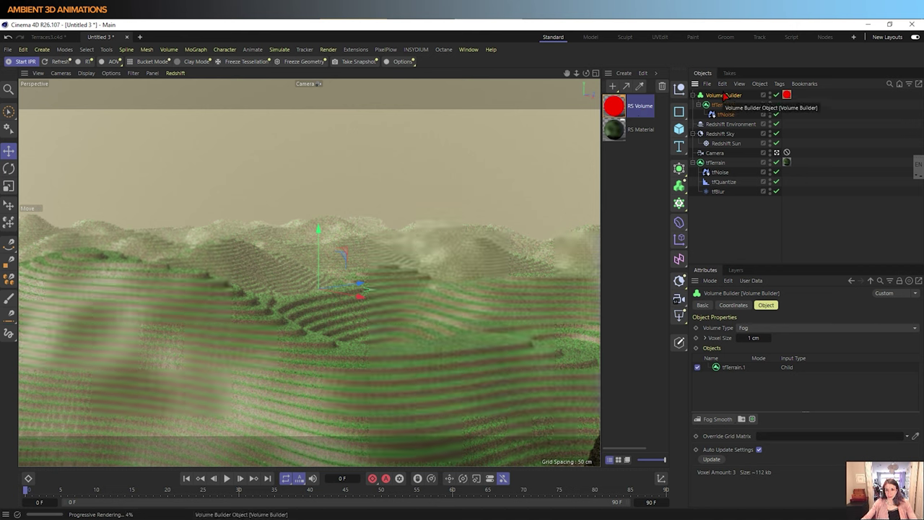
{"action": "left_click", "coordinate": [617, 108]}
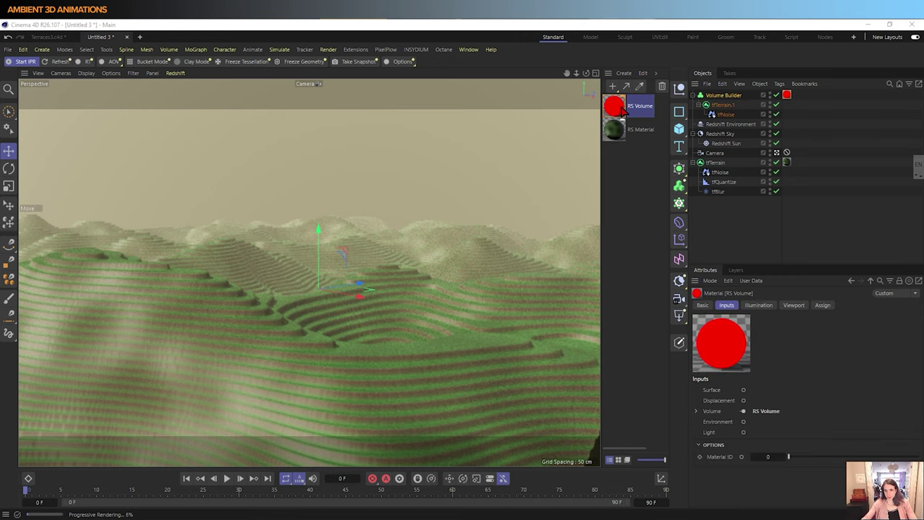
Step: Open the RS Volume material in the Node Editor and select its RS Volume node
{"action": "double_click", "coordinate": [617, 107]}
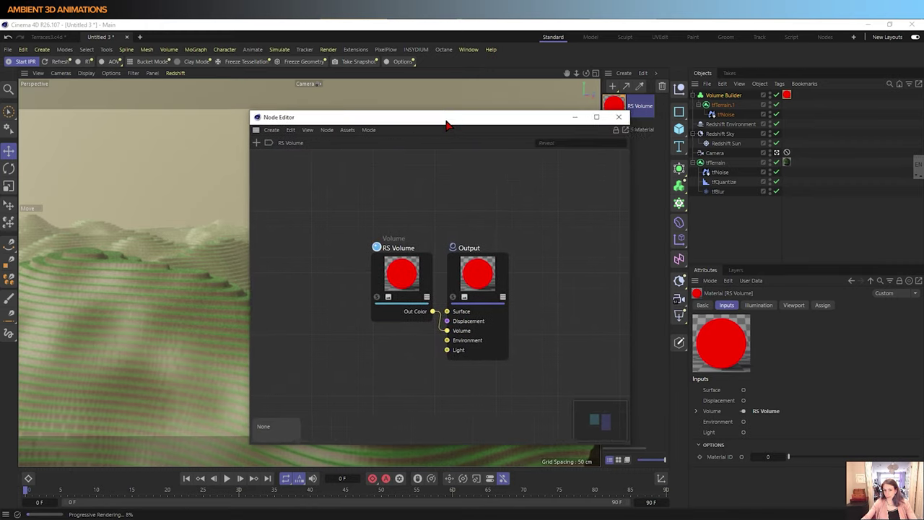
{"action": "left_click_drag", "start_coordinate": [443, 123], "coordinate": [289, 90]}
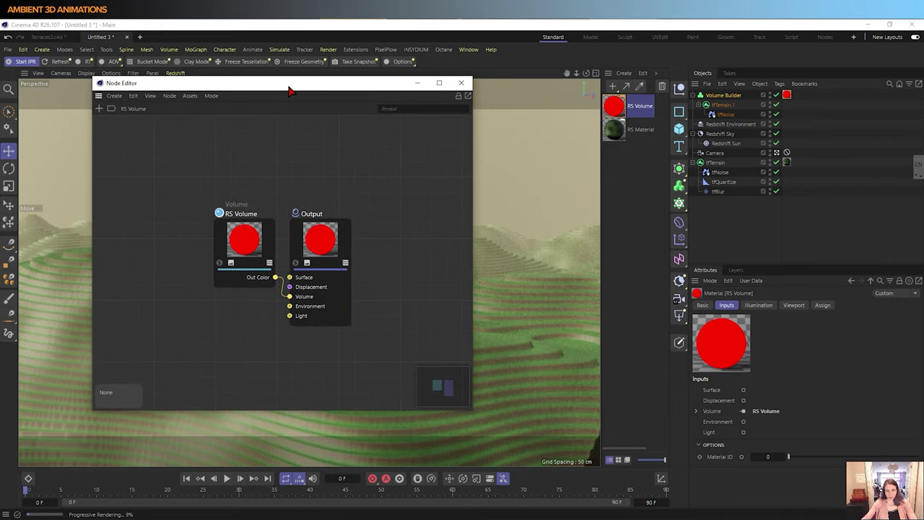
{"action": "left_click", "coordinate": [253, 240]}
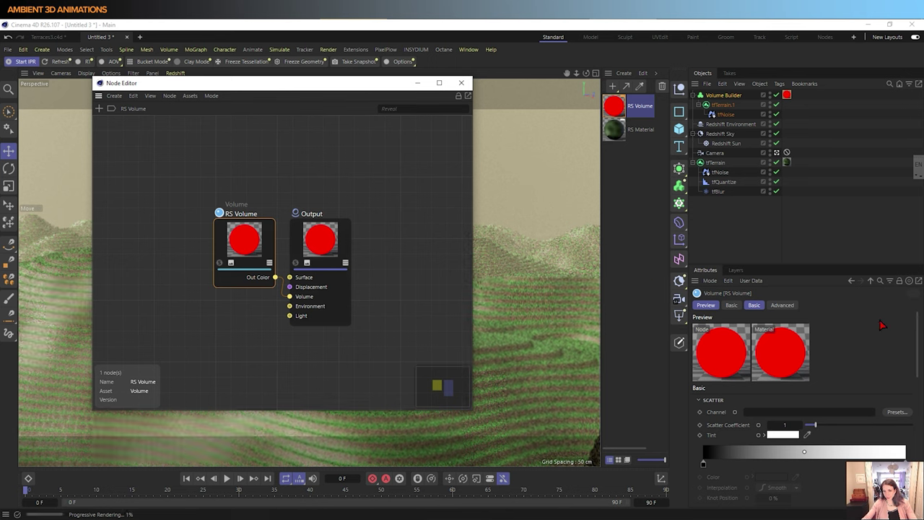
Step: Apply the Volume Builders > Volume Builder preset to the Scatter channel
{"action": "scroll", "coordinate": [881, 326], "scroll_direction": "down", "scroll_amount": 2}
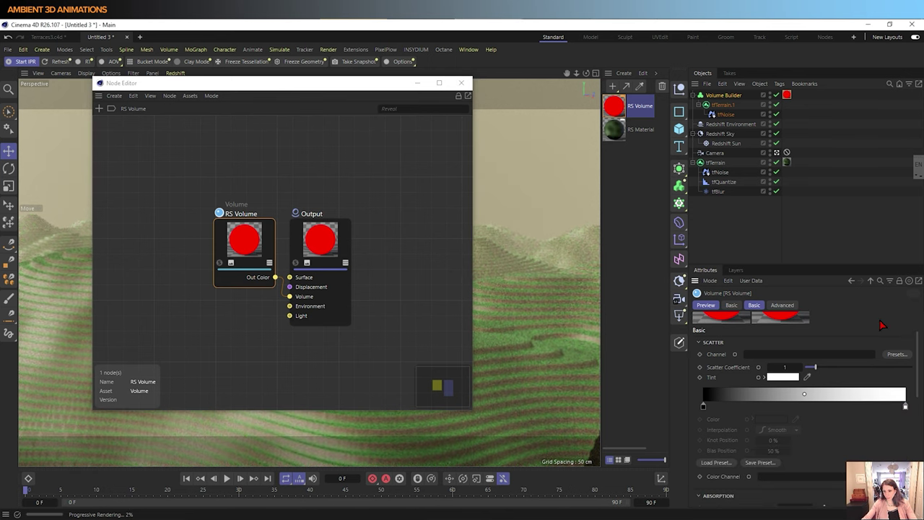
{"action": "scroll", "coordinate": [882, 326], "scroll_direction": "down", "scroll_amount": 2}
{"action": "scroll", "coordinate": [881, 326], "scroll_direction": "down", "scroll_amount": 6}
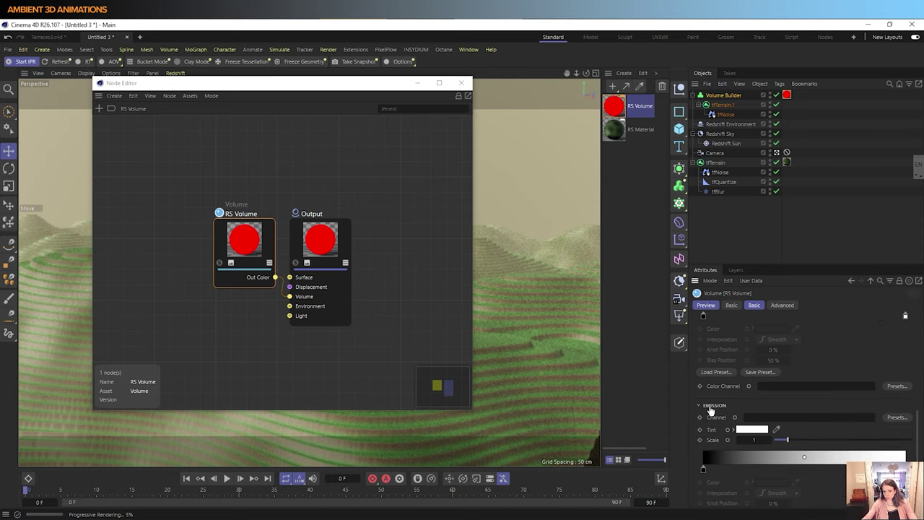
{"action": "scroll", "coordinate": [710, 410], "scroll_direction": "down", "scroll_amount": 2}
{"action": "scroll", "coordinate": [710, 410], "scroll_direction": "up", "scroll_amount": 2}
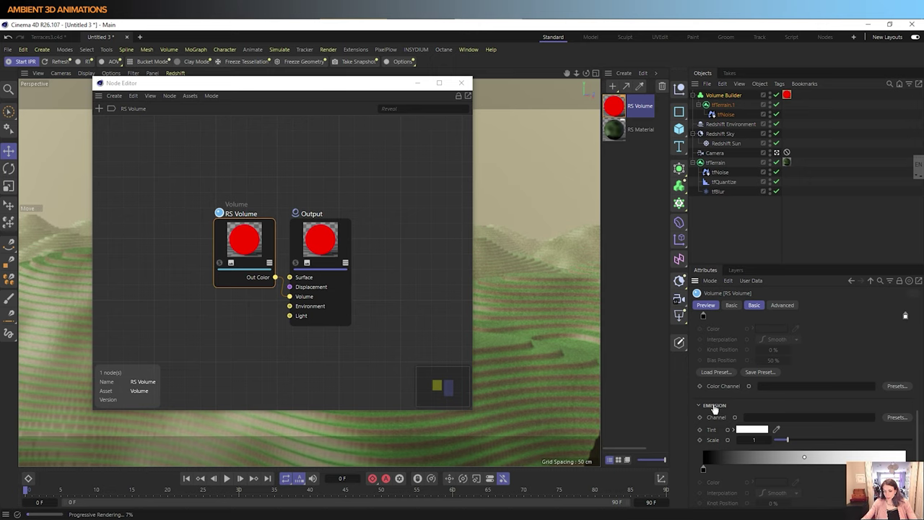
{"action": "scroll", "coordinate": [713, 410], "scroll_direction": "up", "scroll_amount": 4}
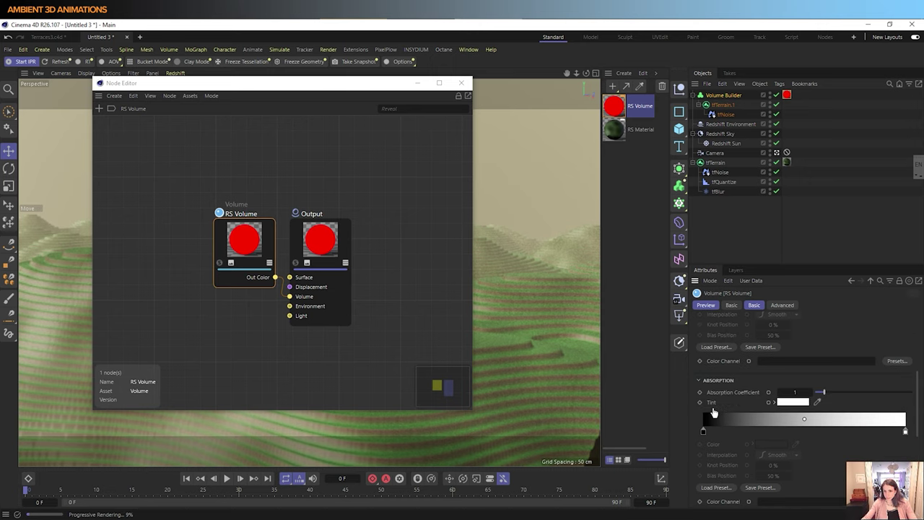
{"action": "scroll", "coordinate": [713, 411], "scroll_direction": "up", "scroll_amount": 4}
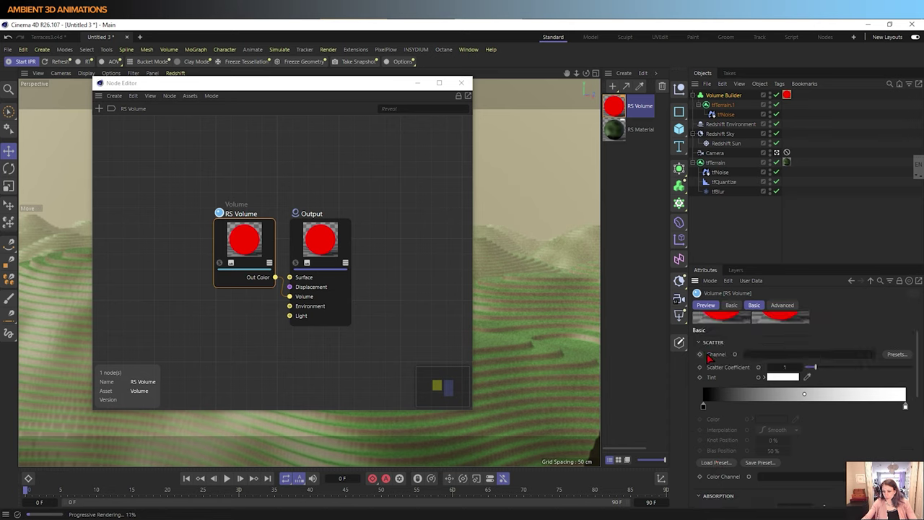
{"action": "left_click", "coordinate": [895, 354]}
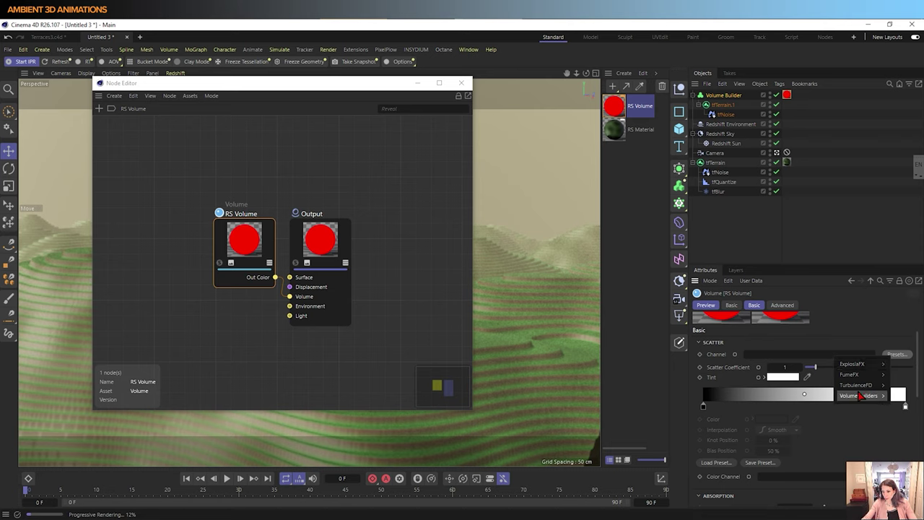
{"action": "mouse_move", "coordinate": [859, 398]}
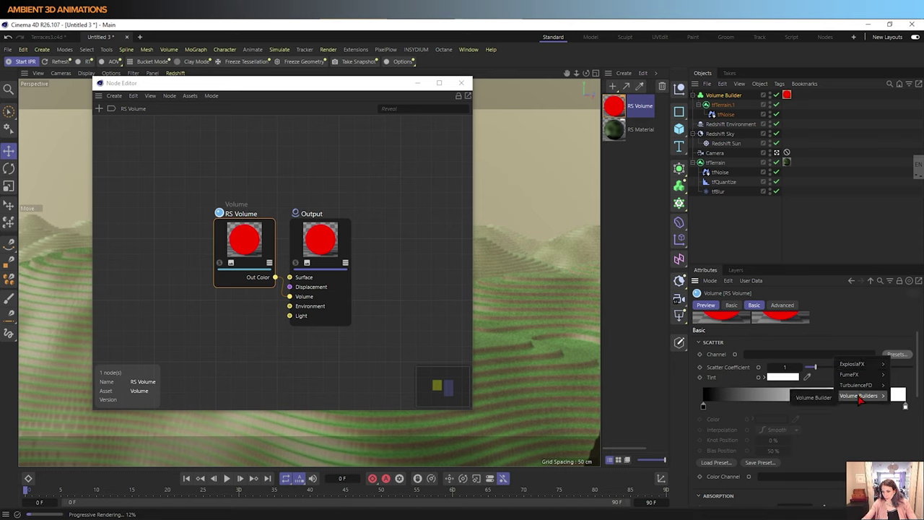
{"action": "left_click", "coordinate": [815, 397]}
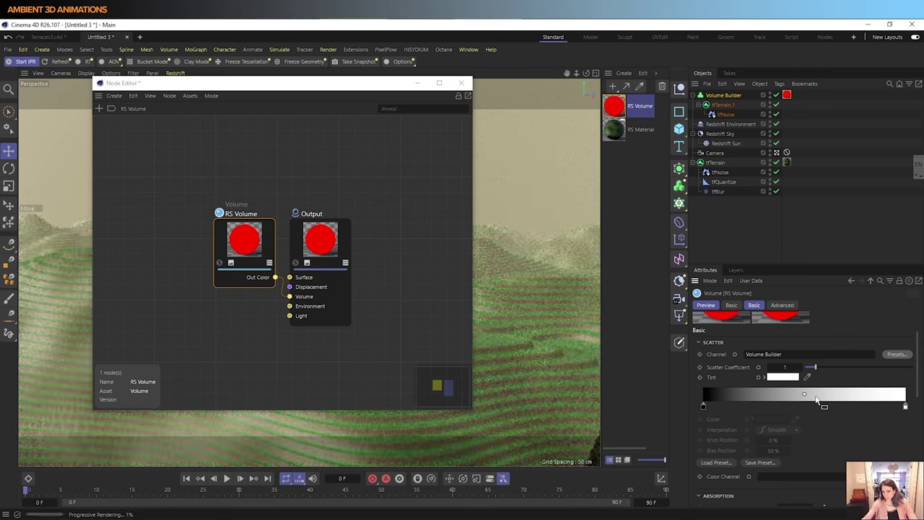
{"action": "left_click", "coordinate": [731, 107]}
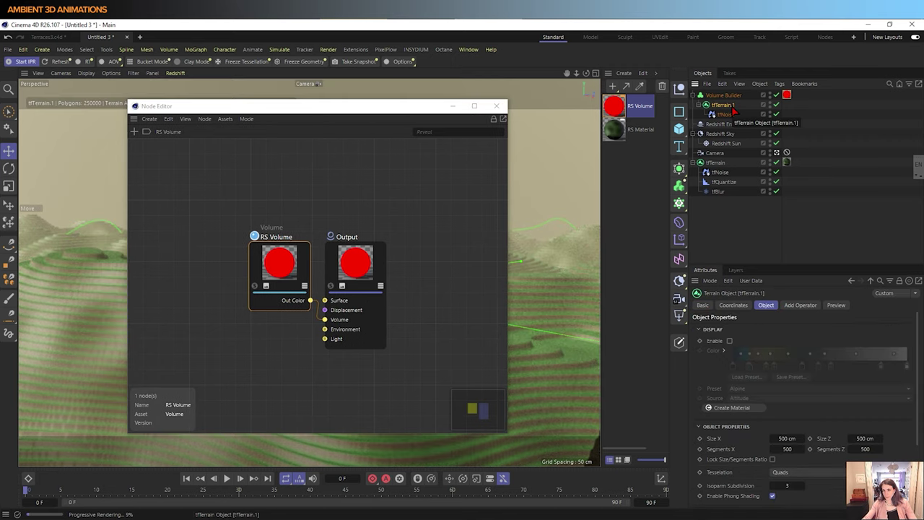
Step: Enable Solid on tfTerrain.1's Boundaries with a 10 cm base depth
{"action": "left_click_drag", "start_coordinate": [333, 108], "coordinate": [383, 375]}
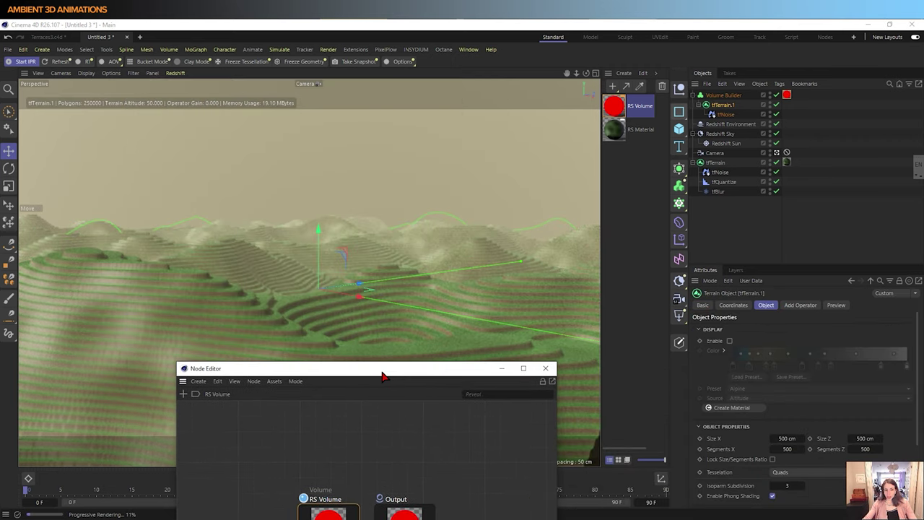
{"action": "left_click_drag", "start_coordinate": [384, 376], "coordinate": [468, 381]}
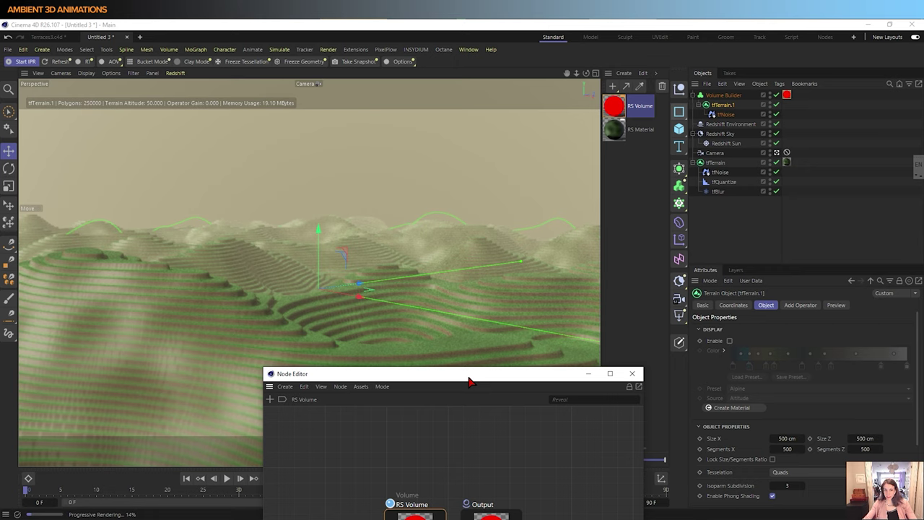
{"action": "left_click_drag", "start_coordinate": [468, 381], "coordinate": [469, 382]}
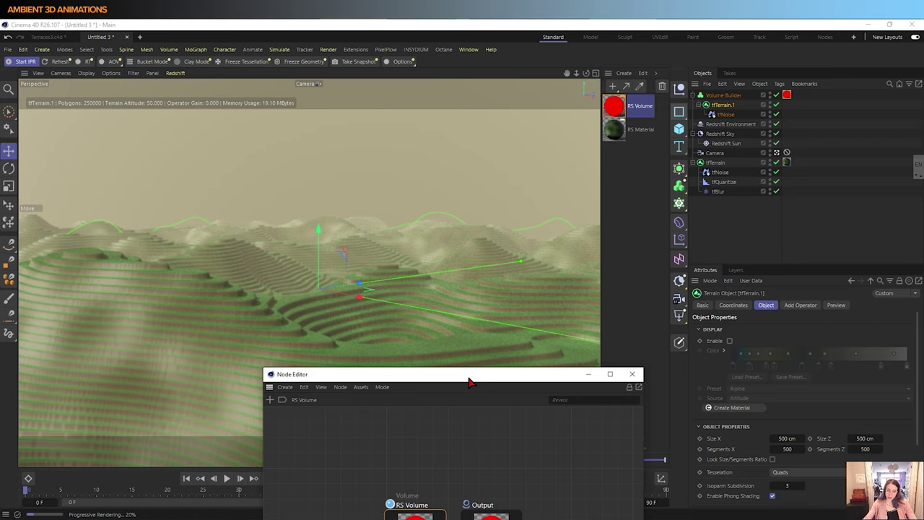
{"action": "left_click_drag", "start_coordinate": [467, 381], "coordinate": [336, 273]}
{"action": "left_click", "coordinate": [733, 107]}
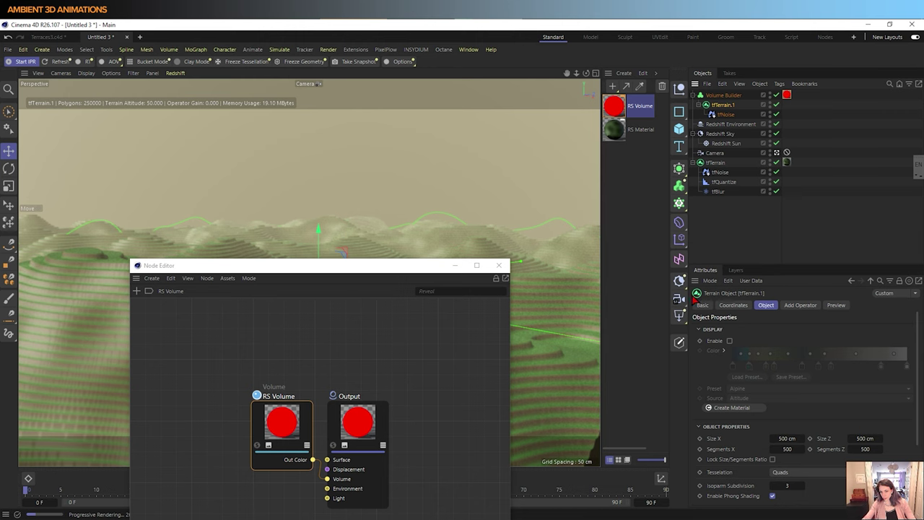
{"action": "left_click_drag", "start_coordinate": [406, 266], "coordinate": [383, 148]}
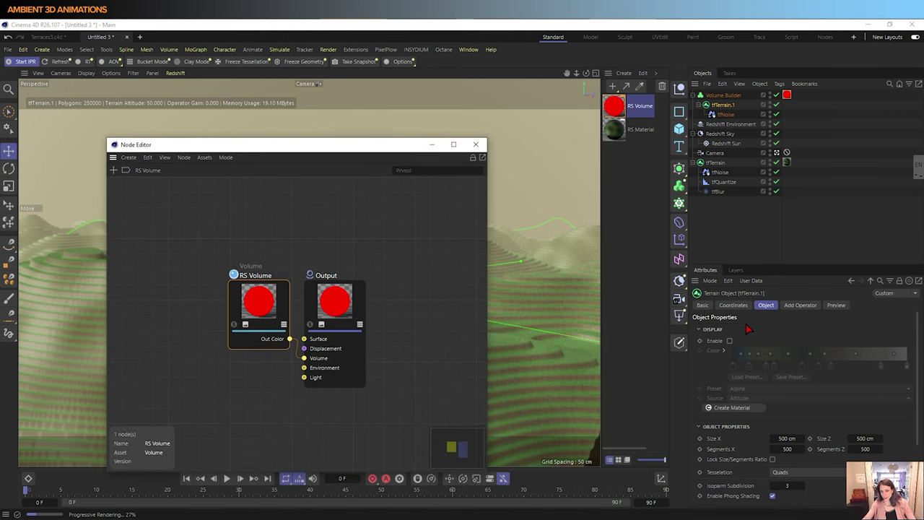
{"action": "scroll", "coordinate": [709, 398], "scroll_direction": "down", "scroll_amount": 3}
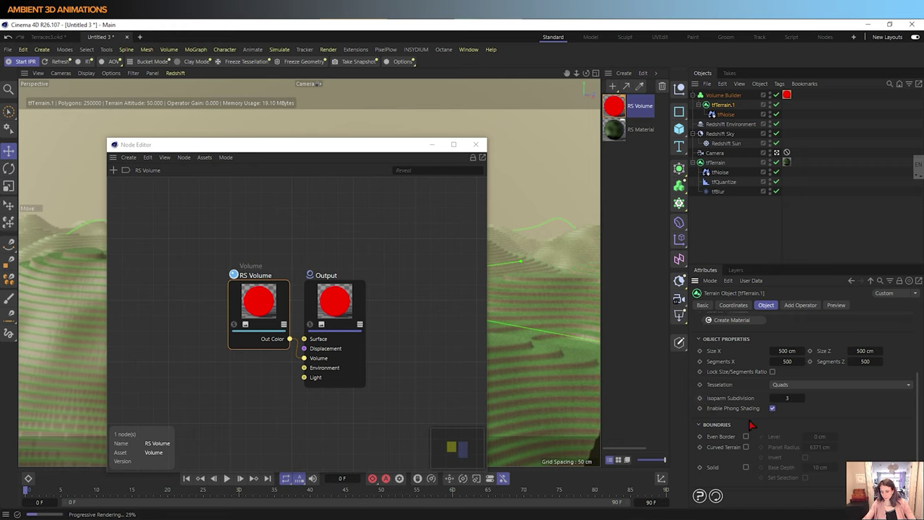
{"action": "left_click", "coordinate": [745, 467]}
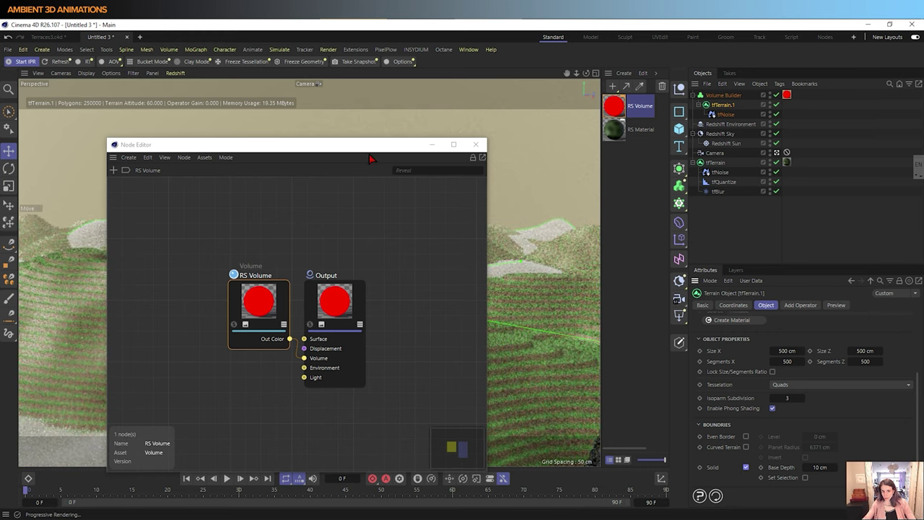
{"action": "left_click_drag", "start_coordinate": [342, 149], "coordinate": [433, 140]}
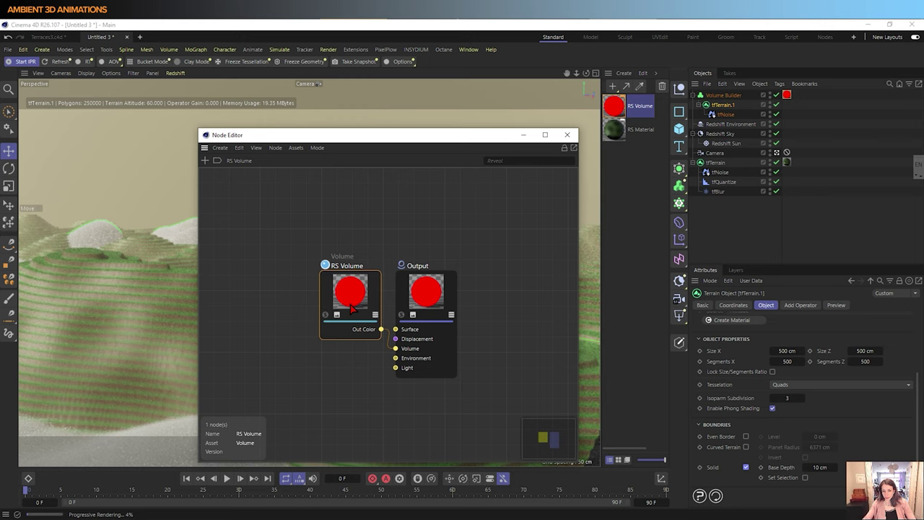
Step: Lower the RS Volume node's Scatter Coefficient below 1 to thin the fog
{"action": "left_click", "coordinate": [614, 107]}
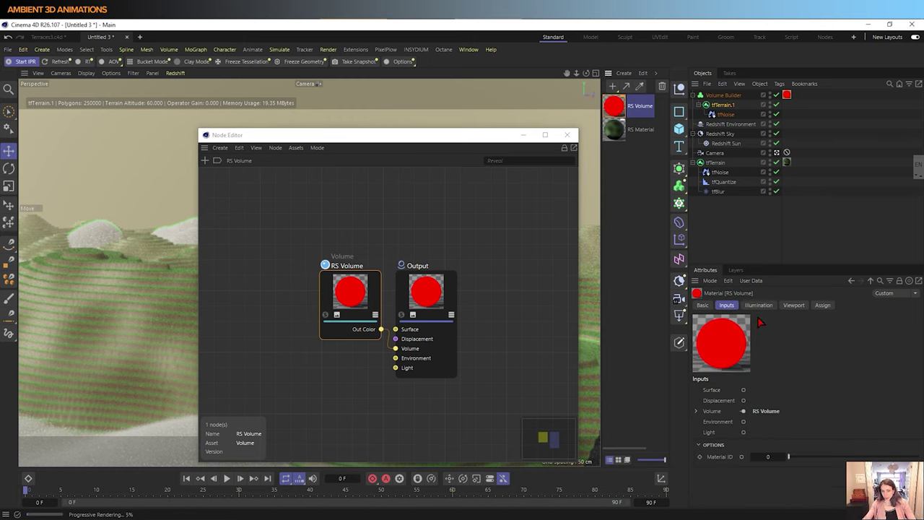
{"action": "left_click", "coordinate": [345, 299]}
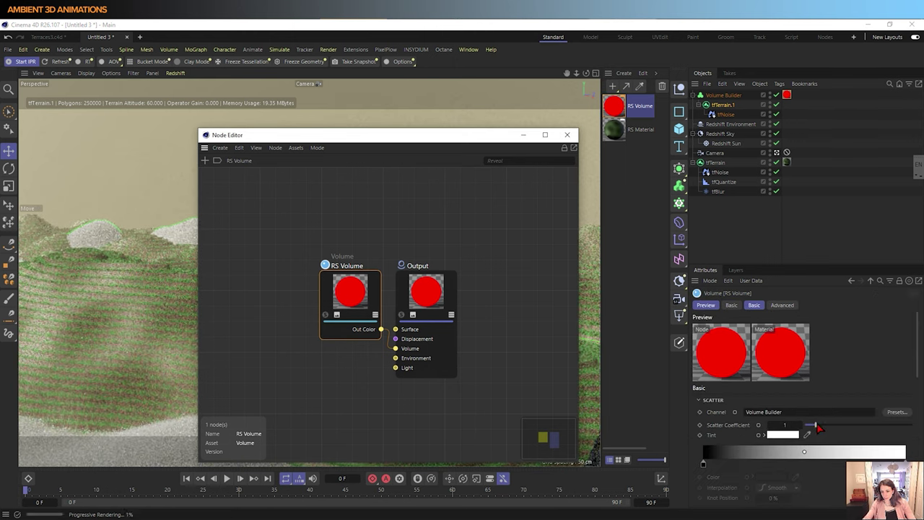
{"action": "left_click_drag", "start_coordinate": [818, 427], "coordinate": [810, 427]}
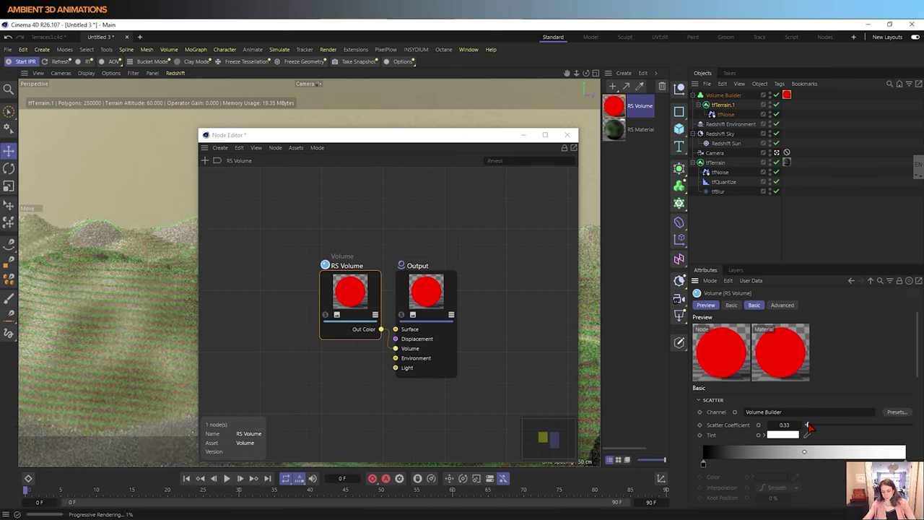
{"action": "left_click_drag", "start_coordinate": [450, 139], "coordinate": [473, 136]}
{"action": "left_click", "coordinate": [343, 252]}
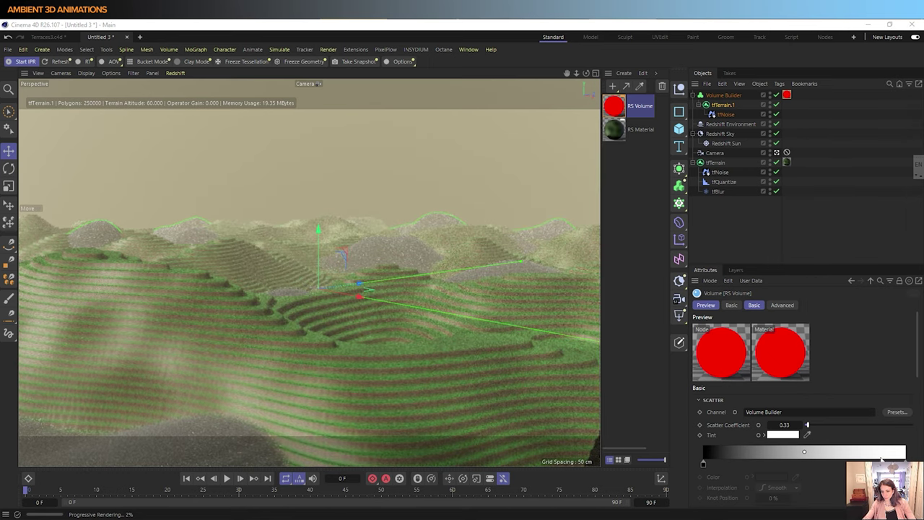
Step: Make the scatter tint gradient all white by removing its black stop
{"action": "left_click_drag", "start_coordinate": [804, 452], "coordinate": [907, 451]}
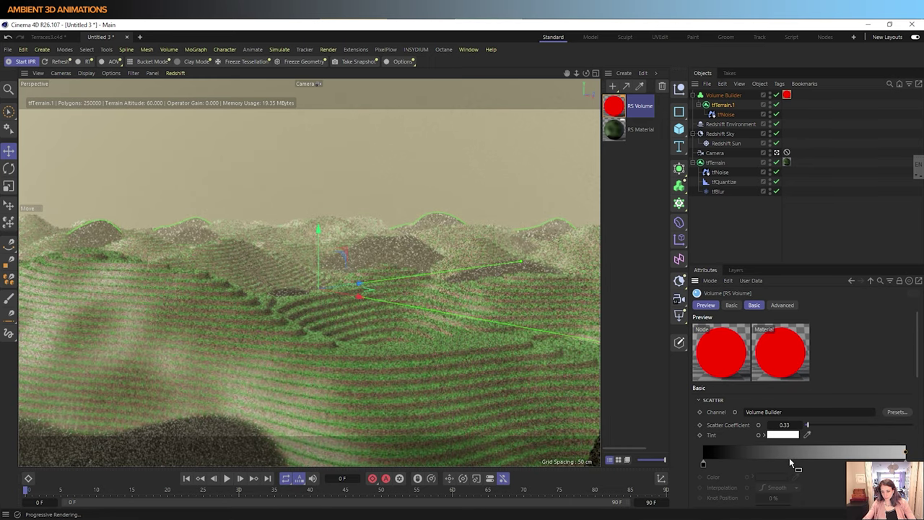
{"action": "left_click", "coordinate": [704, 464]}
{"action": "left_click_drag", "start_coordinate": [699, 468], "coordinate": [702, 509]}
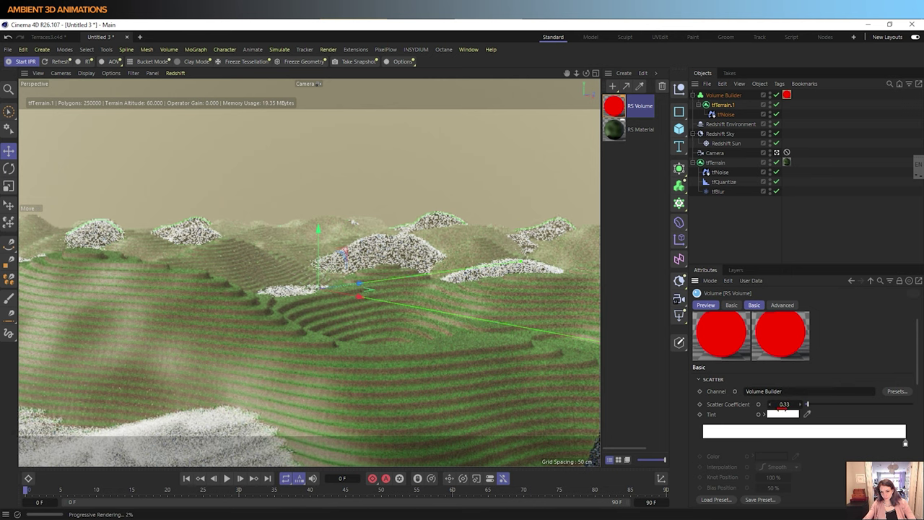
Step: Fine-tune the cloud Scatter Coefficient down to 0.07
{"action": "left_click", "coordinate": [780, 404]}
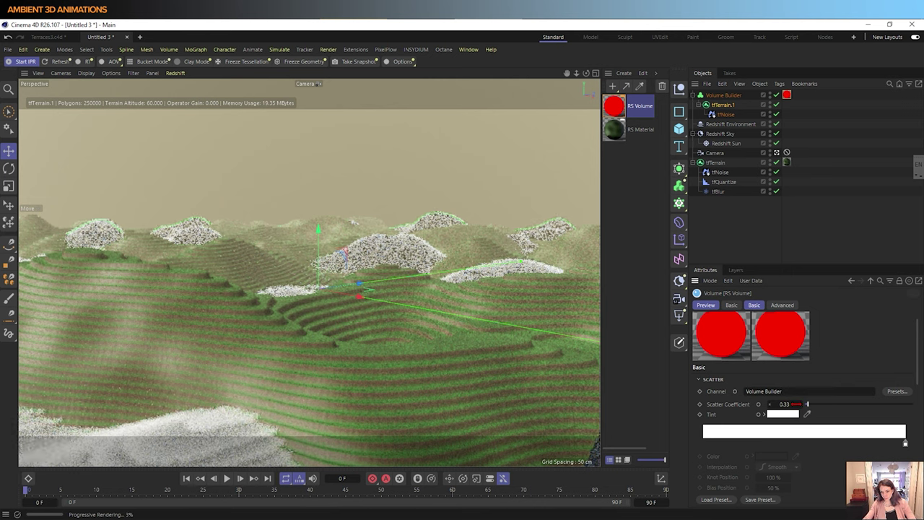
{"action": "left_click_drag", "start_coordinate": [808, 405], "coordinate": [805, 405]}
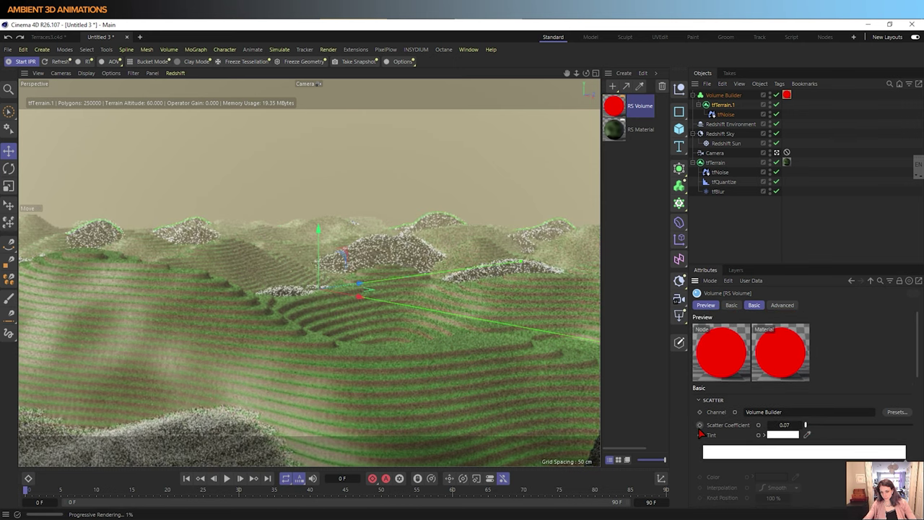
{"action": "scroll", "coordinate": [700, 433], "scroll_direction": "down", "scroll_amount": 2}
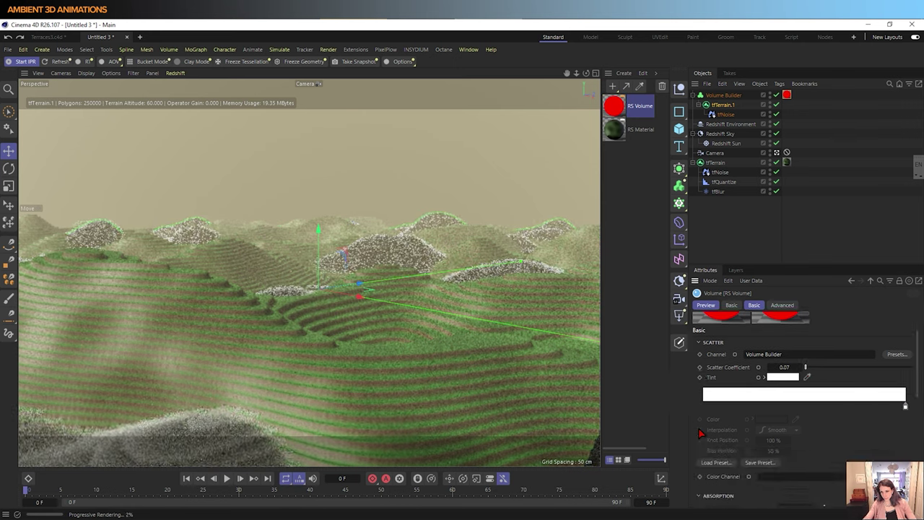
Step: Set the cloud Absorption Coefficient to 0.02 after trying values from near zero to 10
{"action": "scroll", "coordinate": [729, 429], "scroll_direction": "down", "scroll_amount": 2}
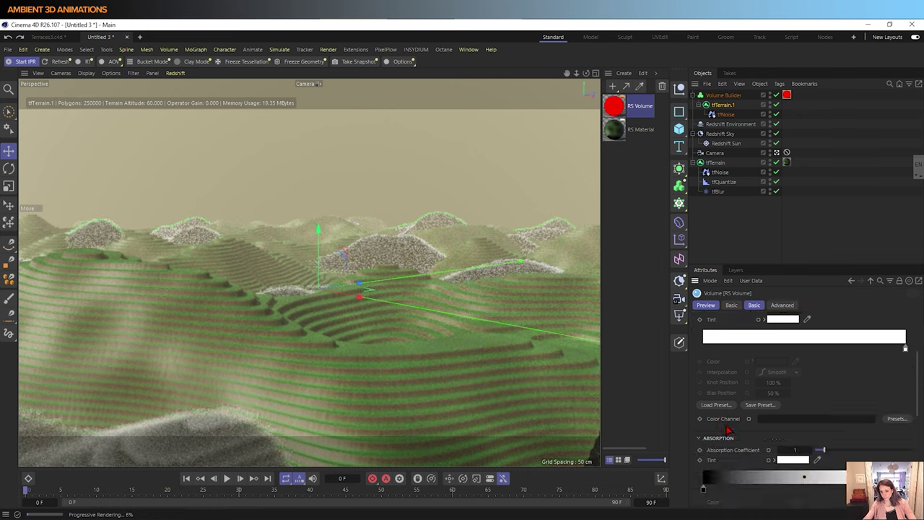
{"action": "scroll", "coordinate": [730, 430], "scroll_direction": "down", "scroll_amount": 2}
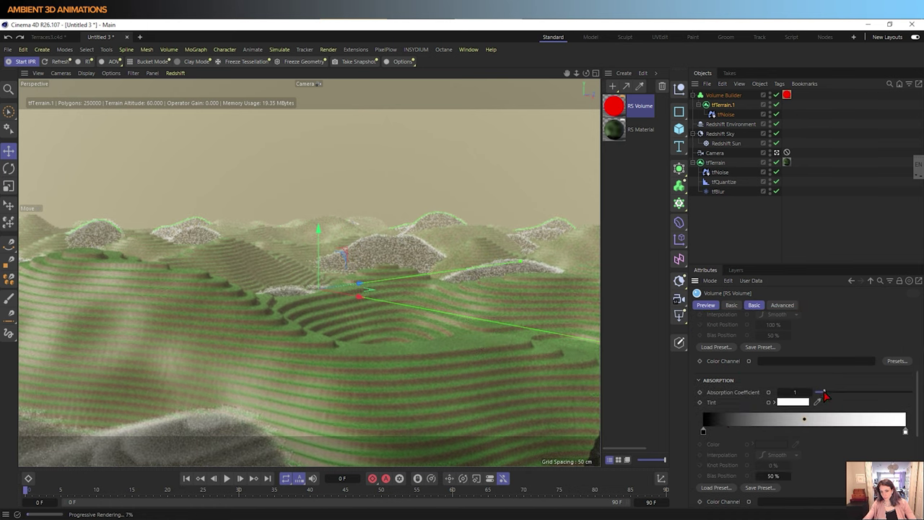
{"action": "left_click_drag", "start_coordinate": [825, 394], "coordinate": [823, 394]}
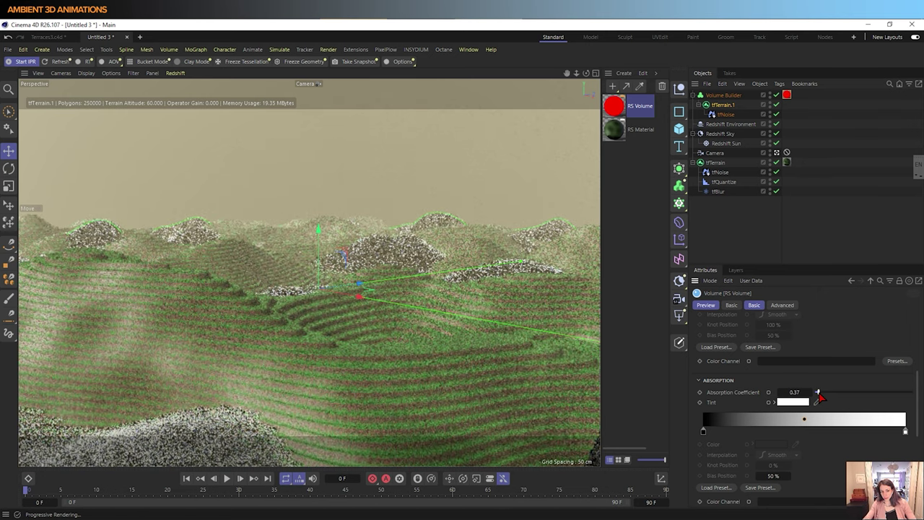
{"action": "left_click_drag", "start_coordinate": [819, 394], "coordinate": [816, 394]}
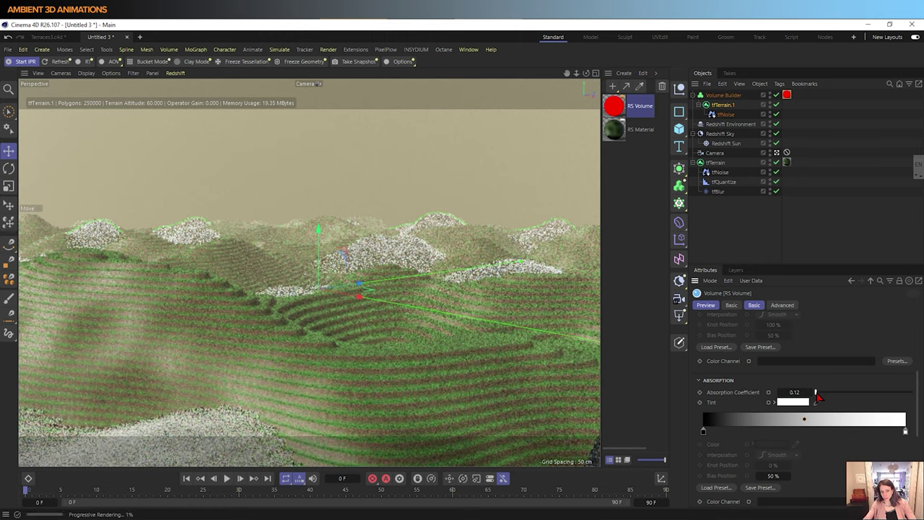
{"action": "left_click_drag", "start_coordinate": [818, 400], "coordinate": [816, 400]}
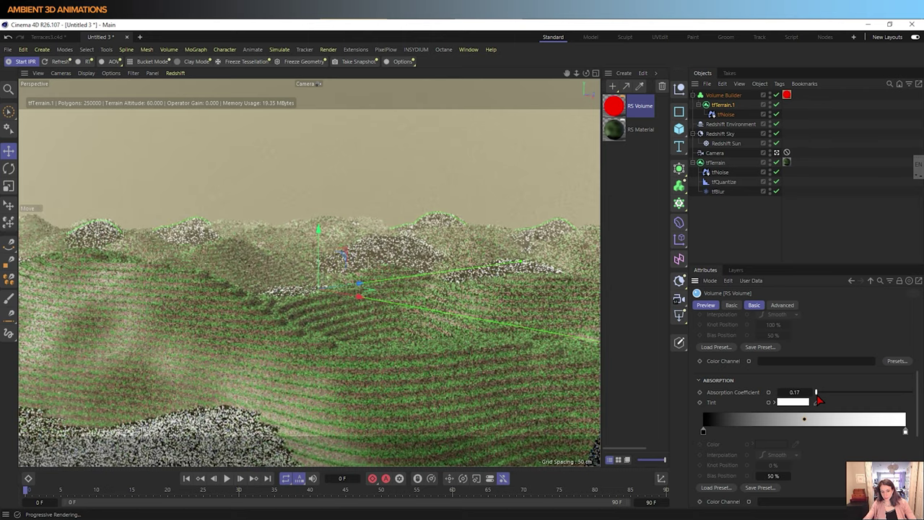
{"action": "left_click_drag", "start_coordinate": [820, 397], "coordinate": [912, 394]}
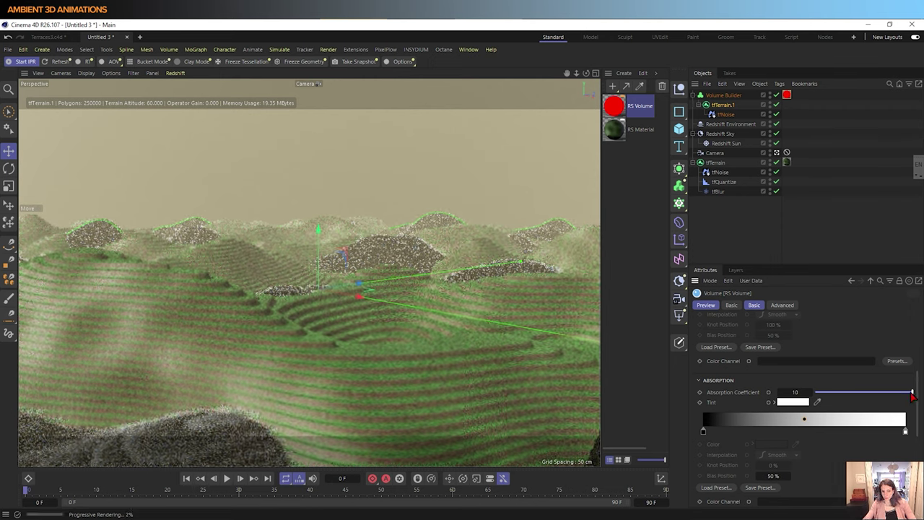
{"action": "left_click_drag", "start_coordinate": [911, 396], "coordinate": [817, 402]}
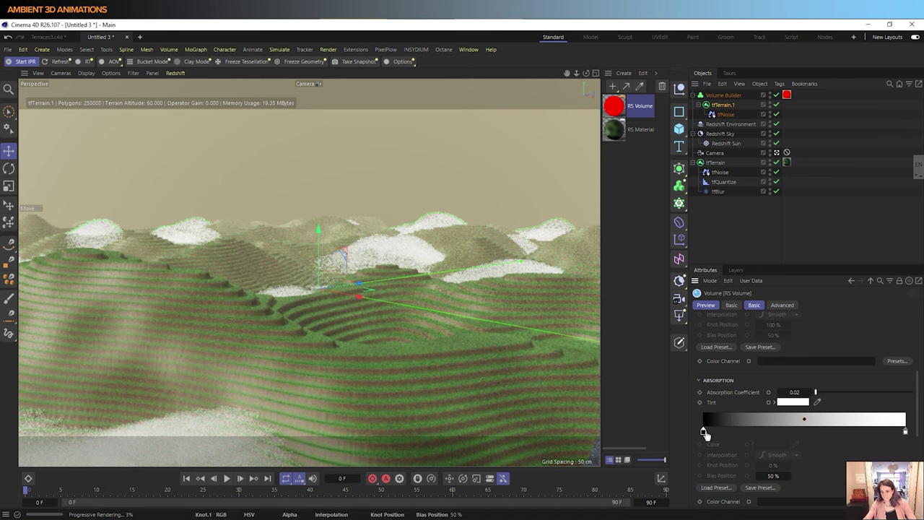
Step: Shift the absorption gradient's bias toward the dark end, to 6.9%
{"action": "mouse_move", "coordinate": [704, 433]}
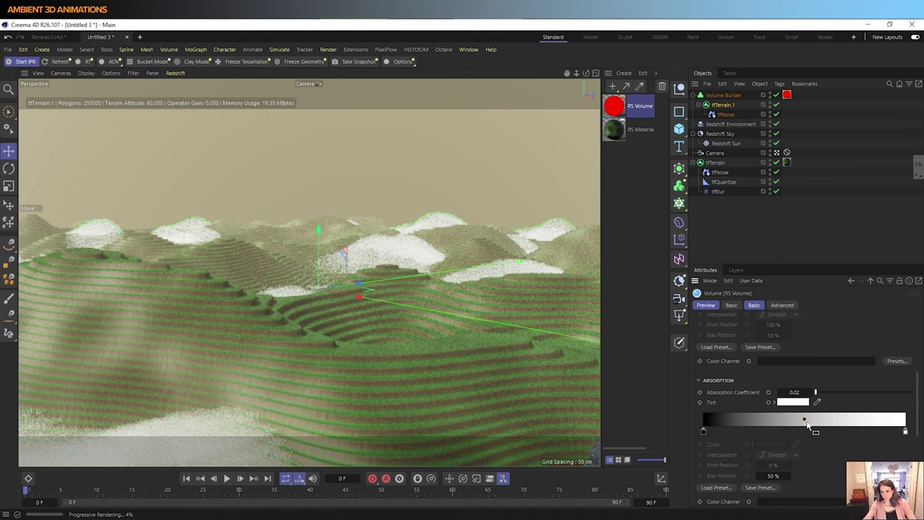
{"action": "left_click_drag", "start_coordinate": [804, 419], "coordinate": [718, 420]}
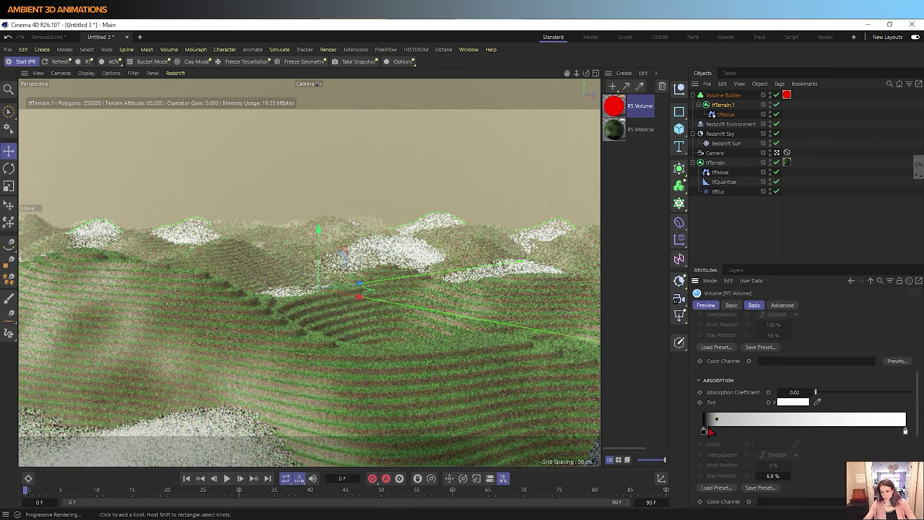
{"action": "scroll", "coordinate": [711, 441], "scroll_direction": "down", "scroll_amount": 2}
{"action": "scroll", "coordinate": [708, 447], "scroll_direction": "up", "scroll_amount": 2}
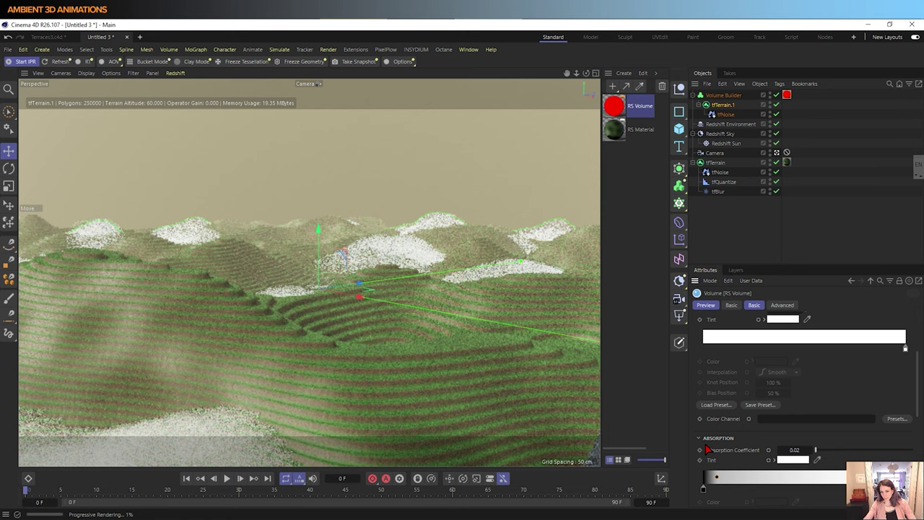
{"action": "scroll", "coordinate": [708, 449], "scroll_direction": "up", "scroll_amount": 3}
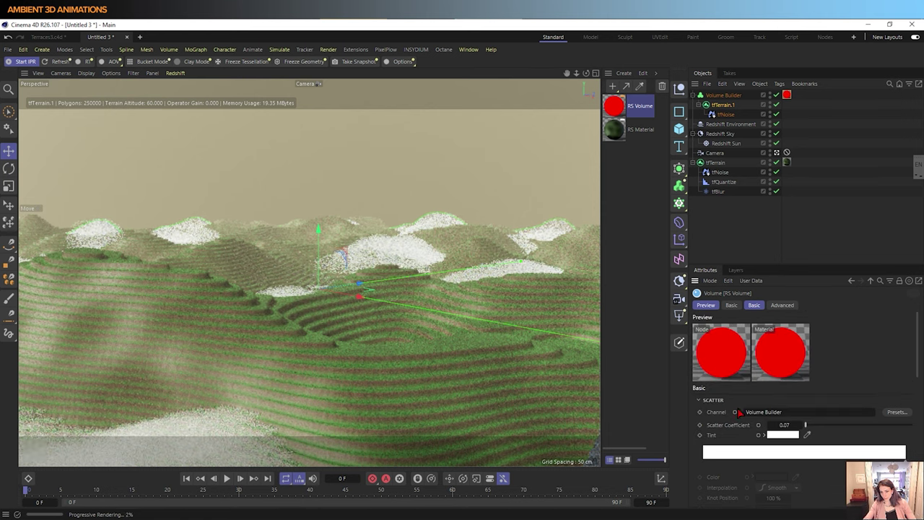
Step: Try Scatter Coefficient values of 10 and 0.01, then settle on 0.02
{"action": "left_click_drag", "start_coordinate": [806, 425], "coordinate": [913, 425]}
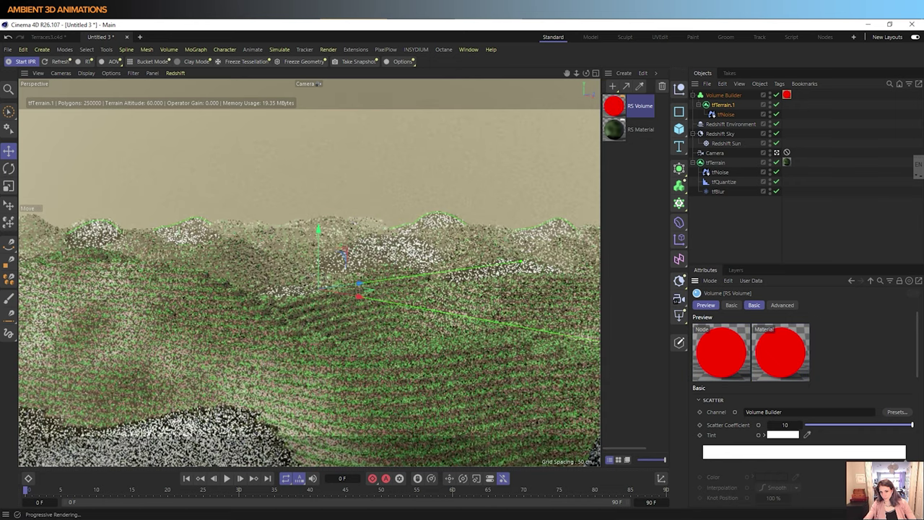
{"action": "left_click", "coordinate": [797, 425]}
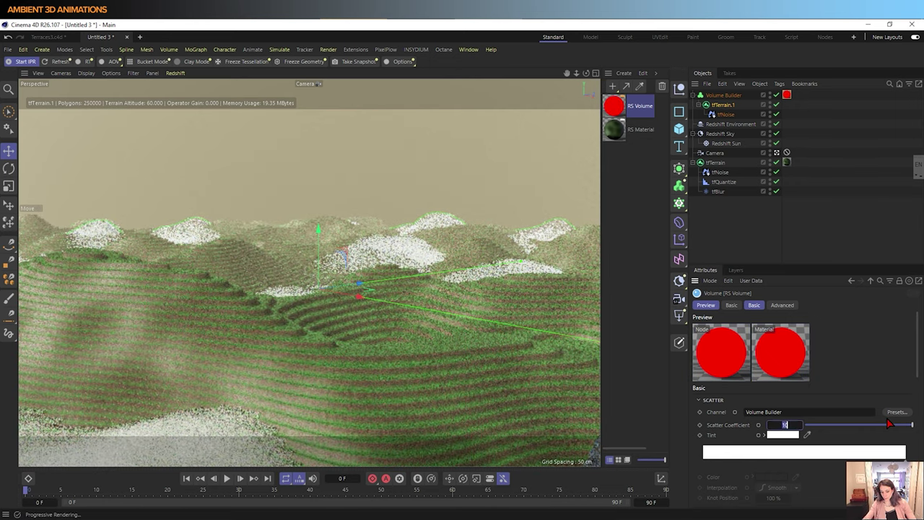
{"action": "type", "text": "0.01"}
{"action": "key", "text": "Return"}
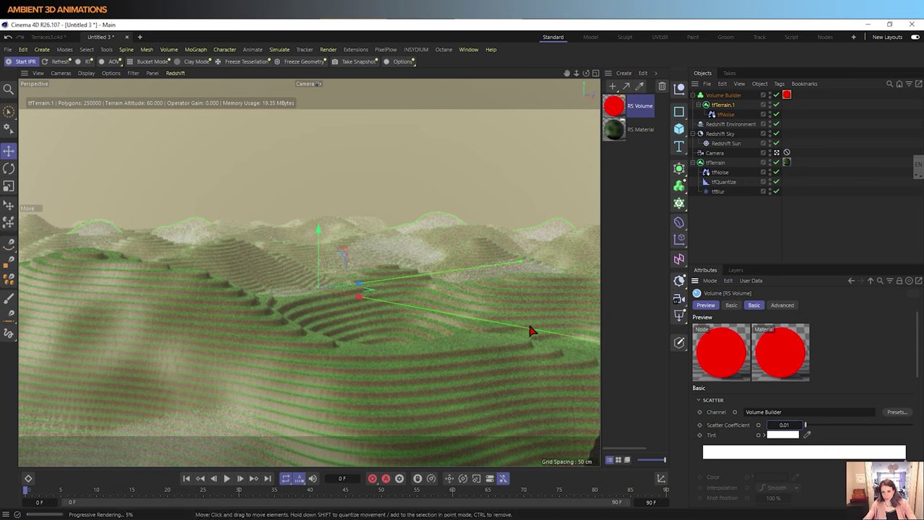
{"action": "left_click", "coordinate": [784, 424]}
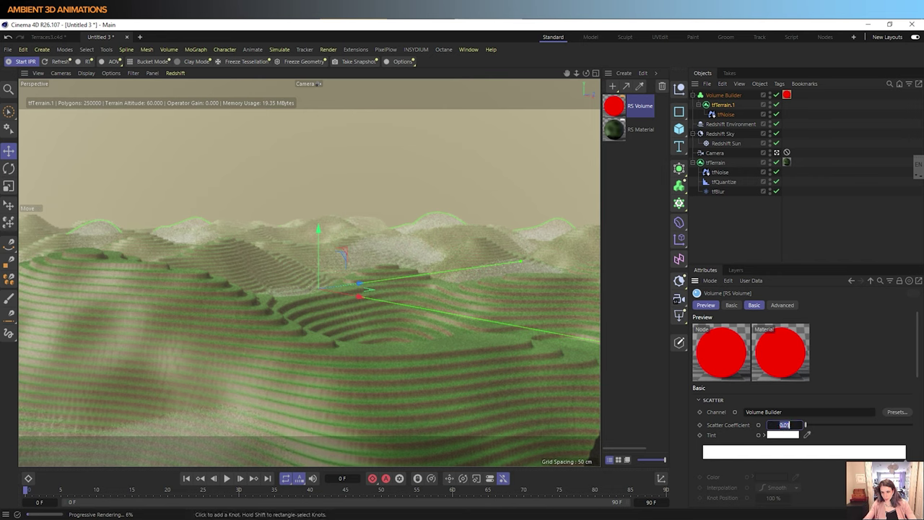
{"action": "key", "text": "BackSpace"}
{"action": "type", "text": ".02"}
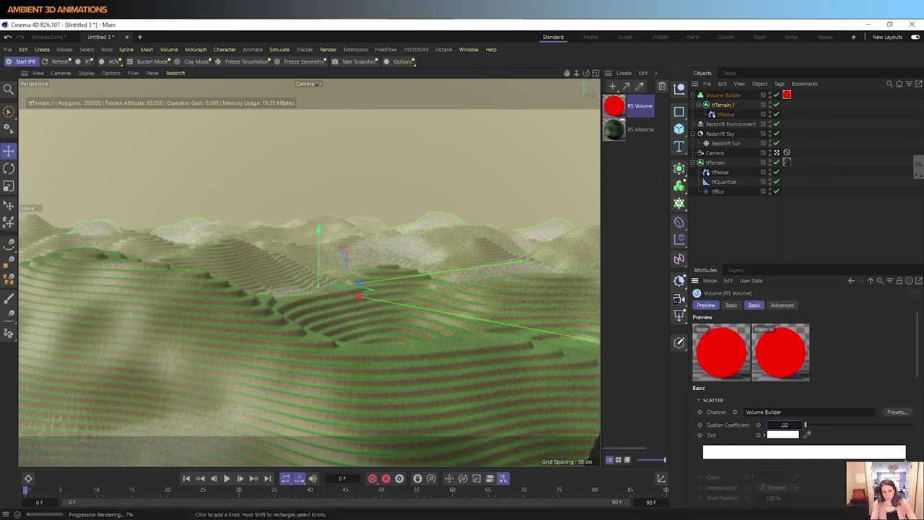
{"action": "key", "text": "Return"}
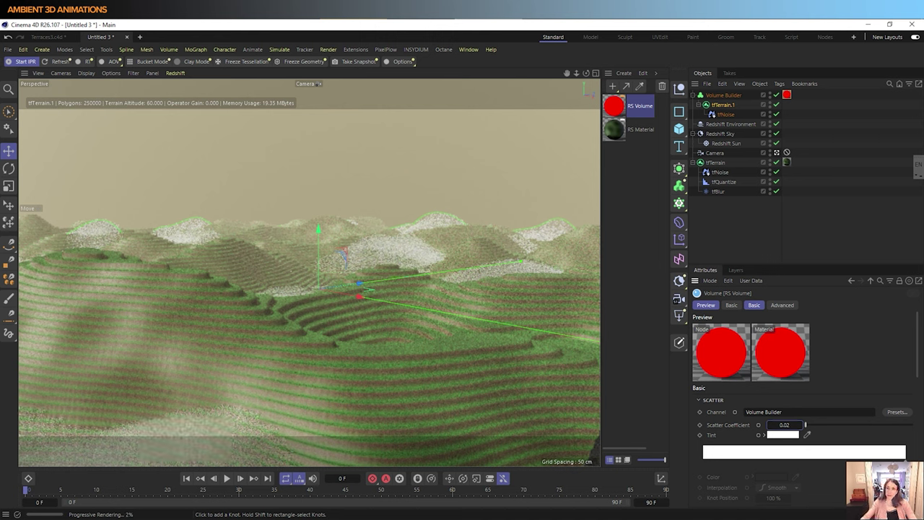
Step: Set tfTerrain.1's Size X and Size Z to 1000 cm
{"action": "left_click", "coordinate": [735, 105]}
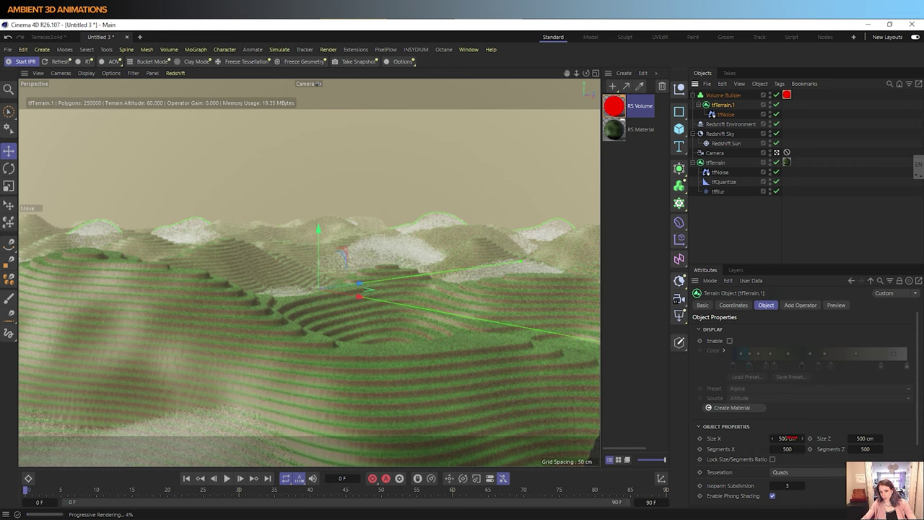
{"action": "left_click", "coordinate": [787, 438]}
{"action": "key", "text": "BackSpace"}
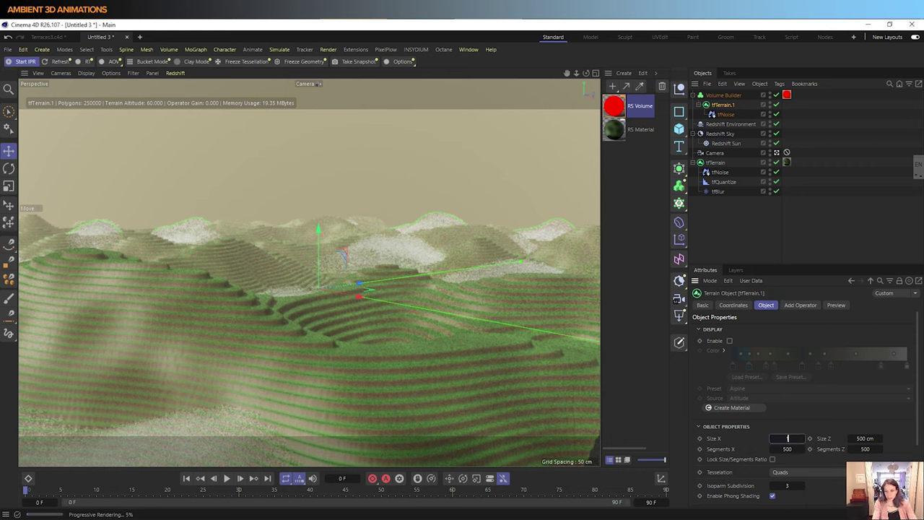
{"action": "type", "text": "1000"}
{"action": "key", "text": "Tab"}
{"action": "type", "text": "1000"}
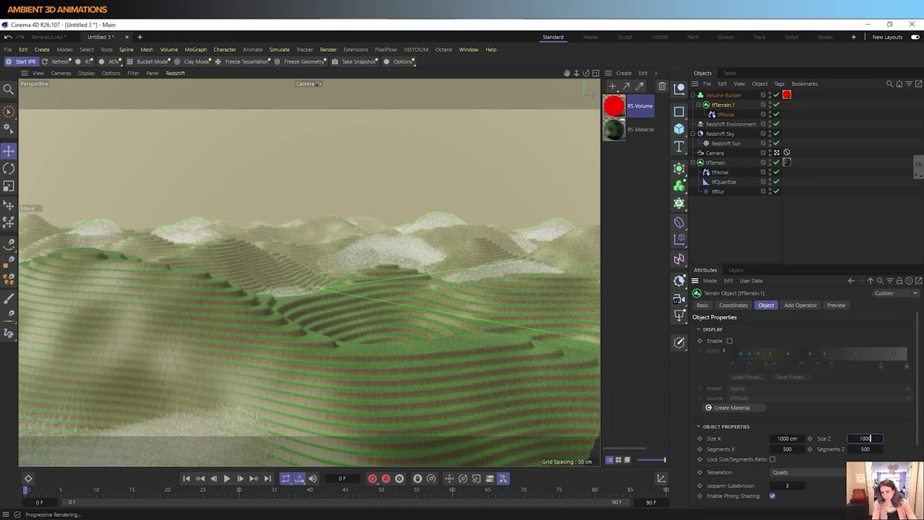
{"action": "key", "text": "Return"}
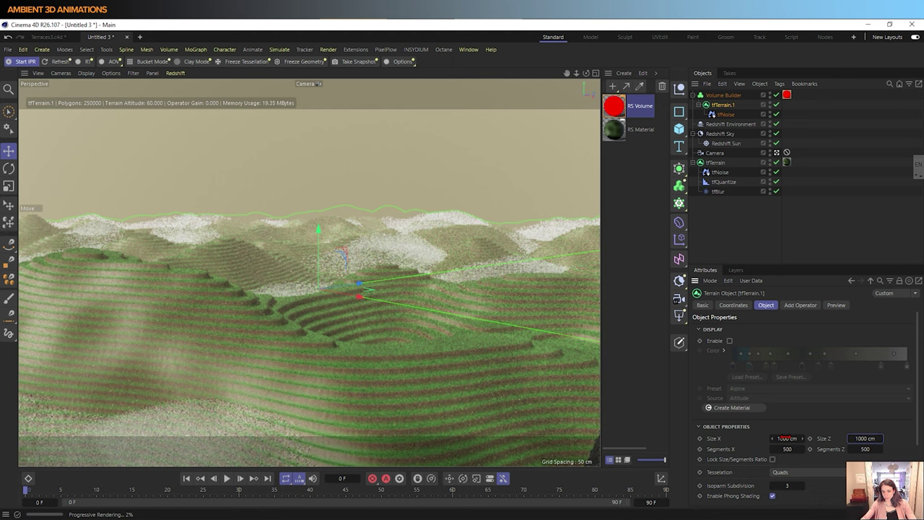
Step: Enlarge tfTerrain.1 to 10000 cm in both Size X and Size Z
{"action": "double_click", "coordinate": [787, 438]}
{"action": "key", "text": "BackSpace"}
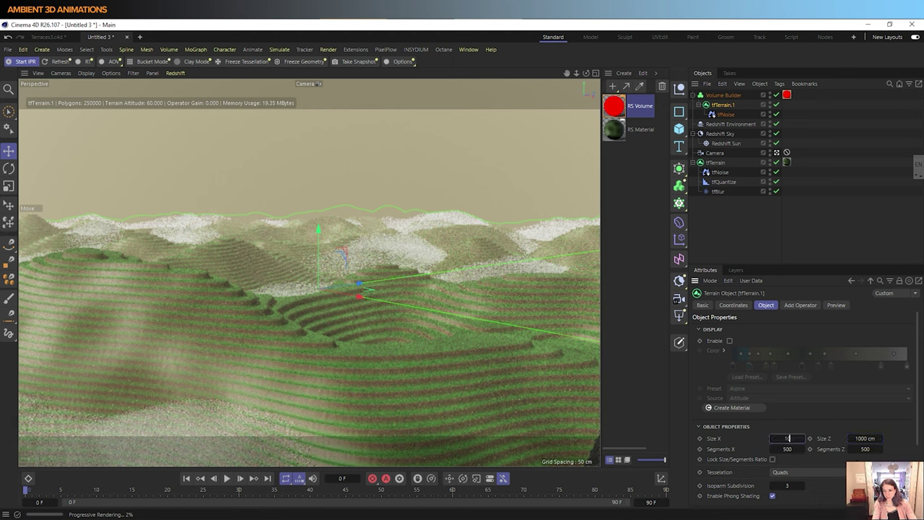
{"action": "type", "text": "10000"}
{"action": "key", "text": "Tab"}
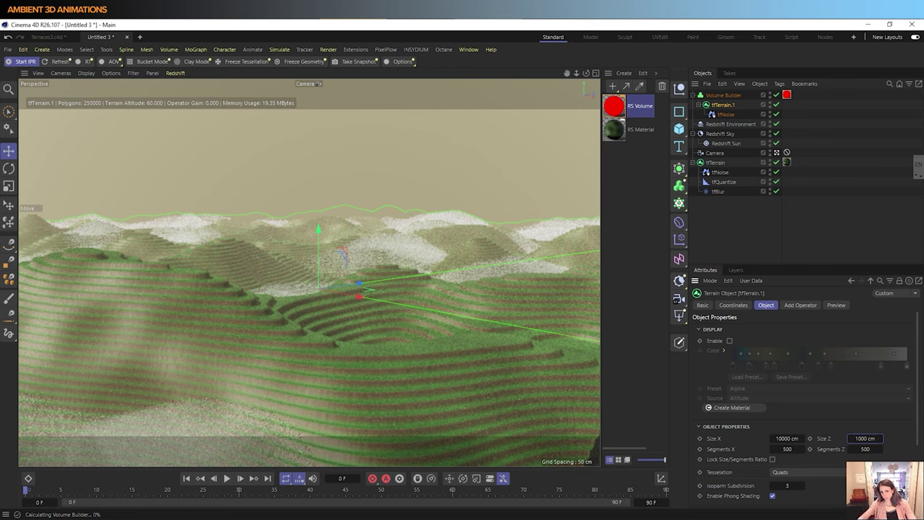
{"action": "double_click", "coordinate": [865, 438]}
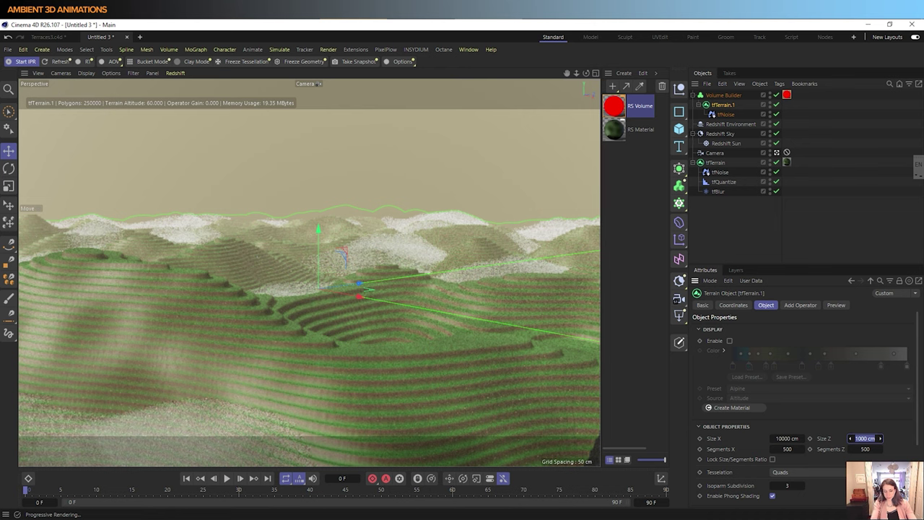
{"action": "type", "text": "10"}
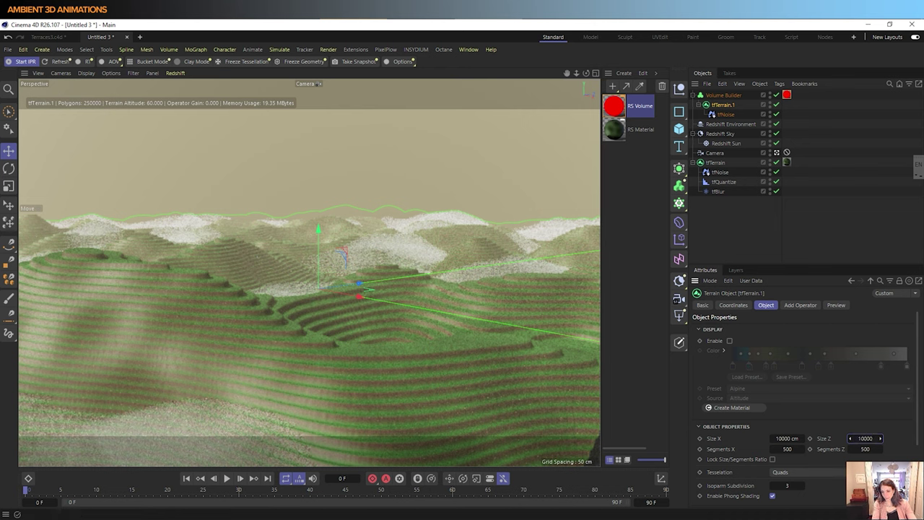
{"action": "type", "text": "000"}
{"action": "key", "text": "Return"}
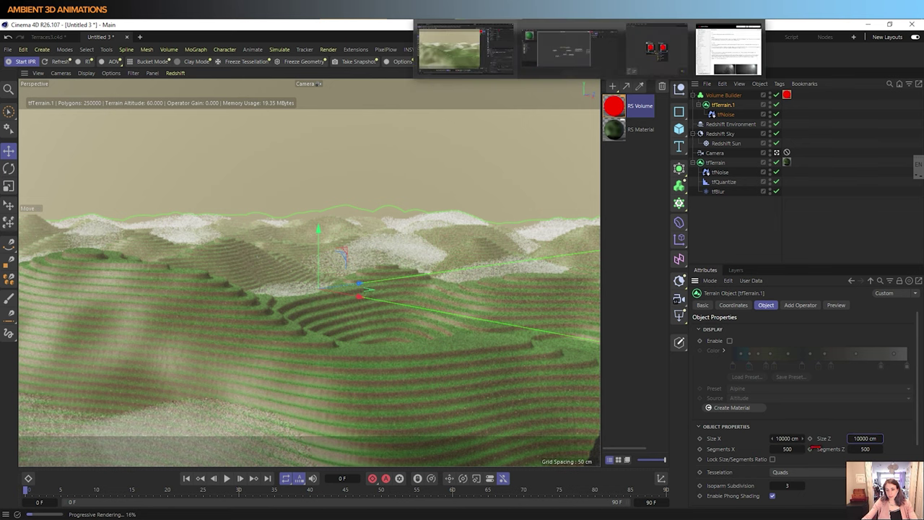
{"action": "double_click", "coordinate": [787, 438]}
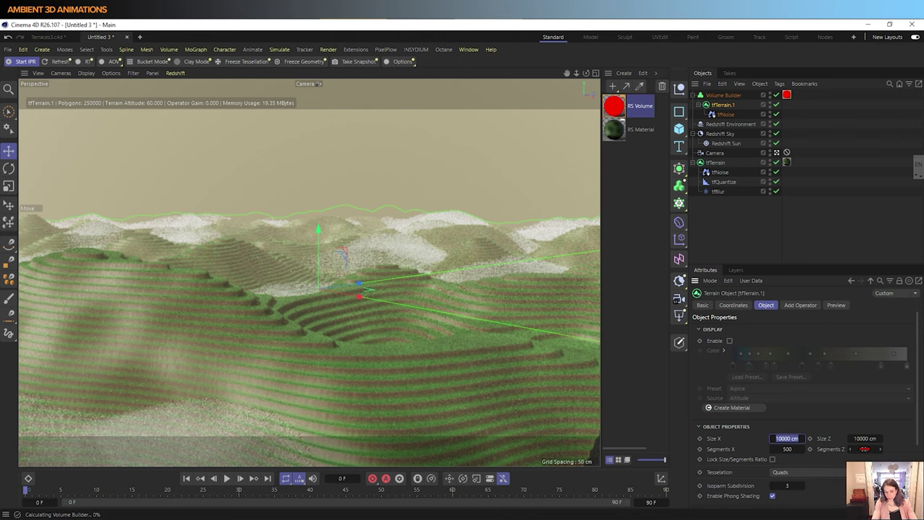
Step: Resize tfTerrain.1 to 5000 × 5000 cm and select the Volume Builder
{"action": "key", "text": "BackSpace"}
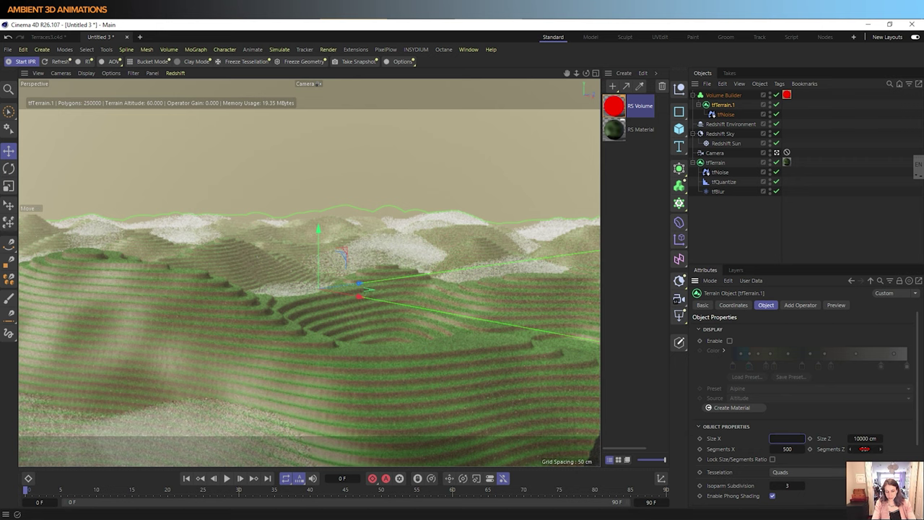
{"action": "type", "text": "5000"}
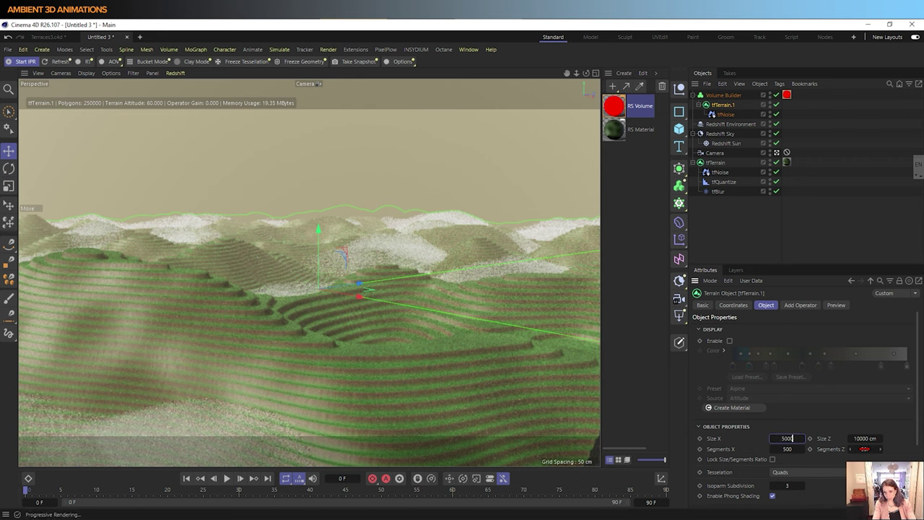
{"action": "key", "text": "Return"}
{"action": "key", "text": "Tab"}
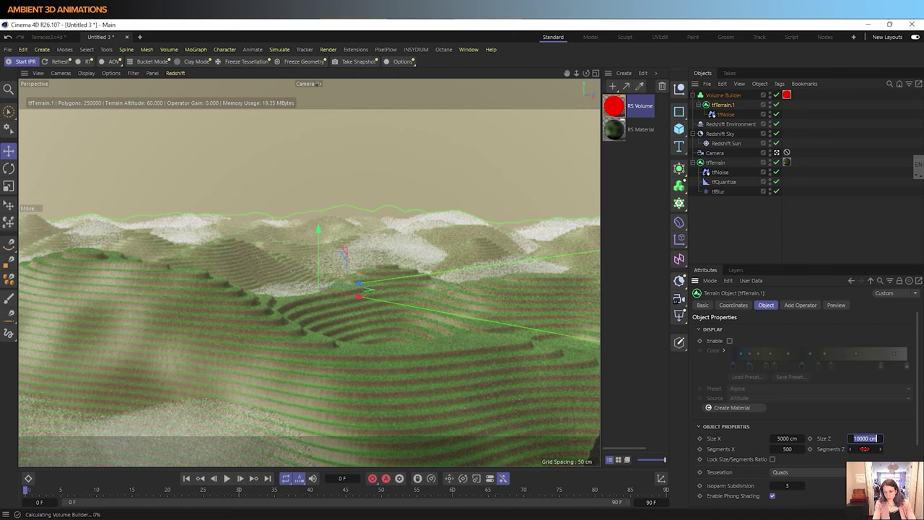
{"action": "type", "text": "5"}
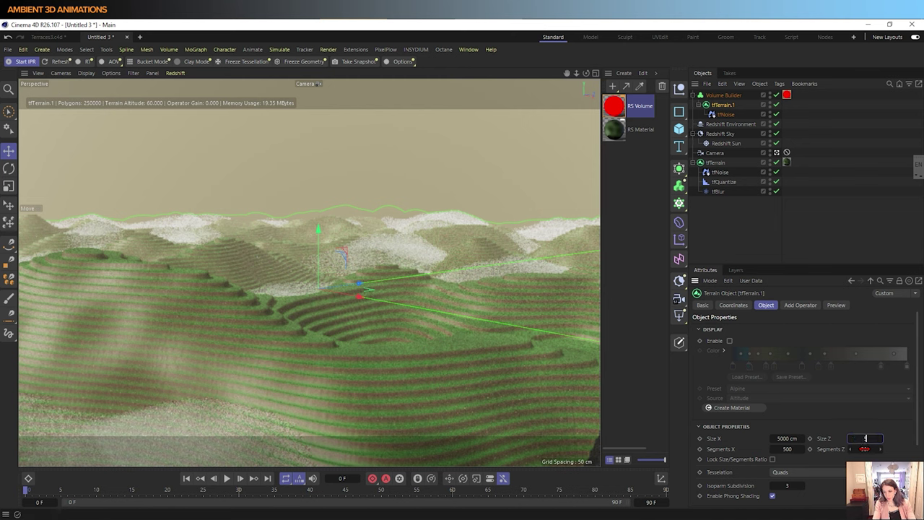
{"action": "type", "text": "000"}
{"action": "key", "text": "Return"}
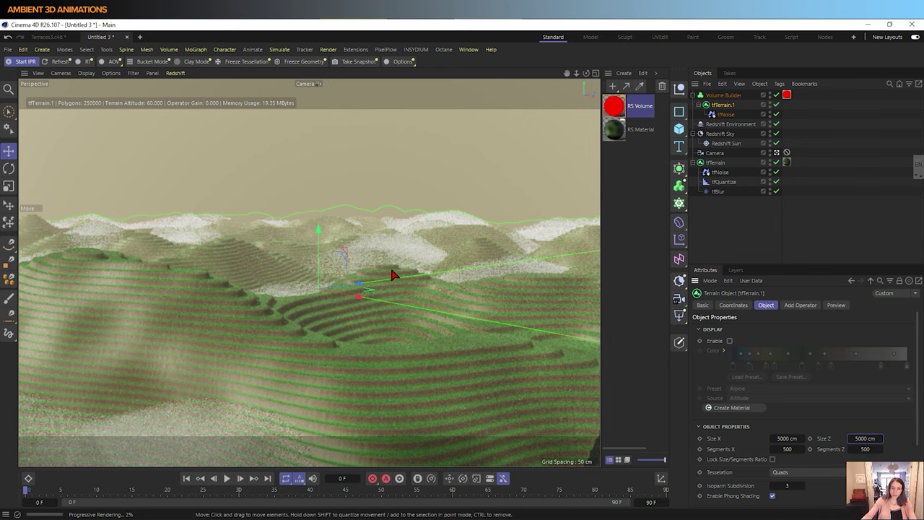
{"action": "left_click", "coordinate": [723, 94]}
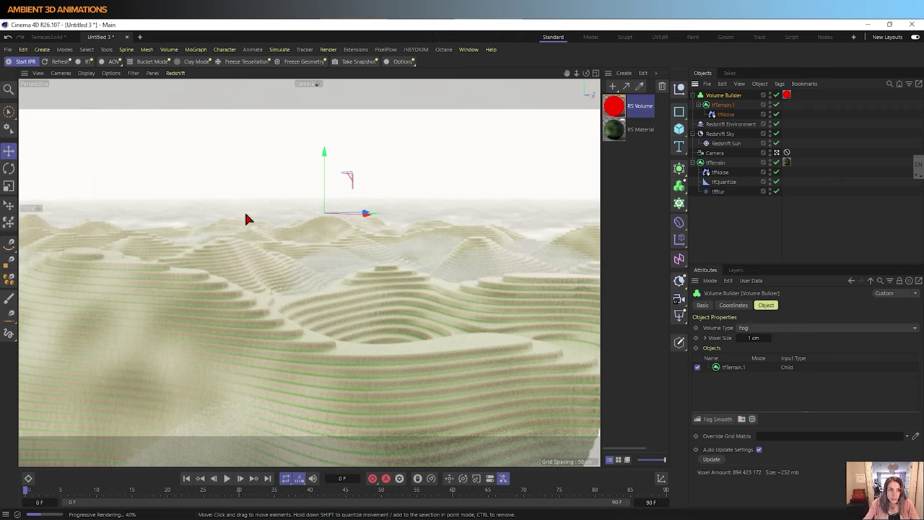
Step: Start the Redshift IPR preview and select the Redshift Environment fog
{"action": "left_click", "coordinate": [18, 62]}
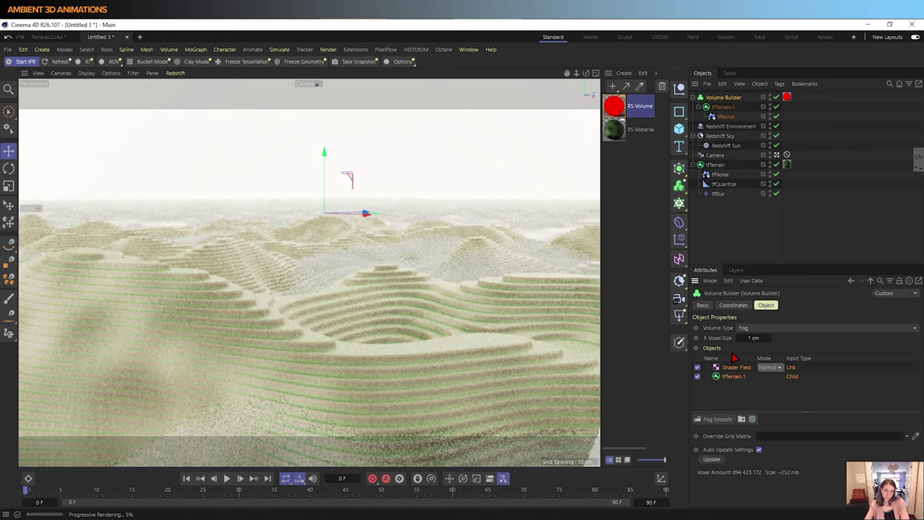
{"action": "left_click", "coordinate": [750, 127]}
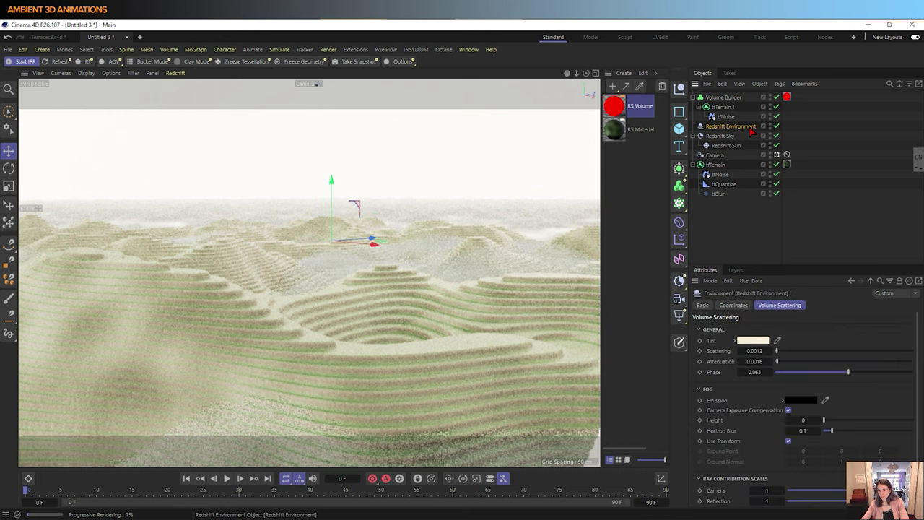
Step: Try a fog scattering value of 0.0006
{"action": "double_click", "coordinate": [752, 351]}
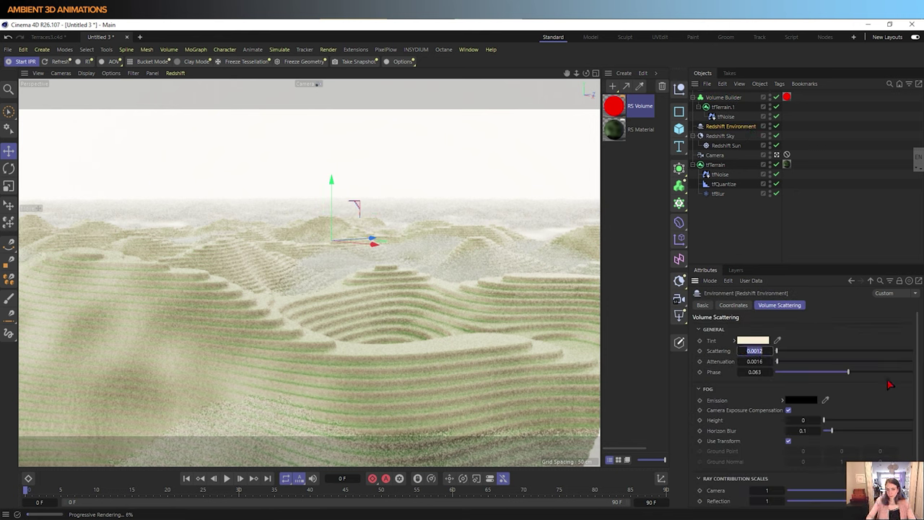
{"action": "type", "text": "0.001"}
{"action": "key", "text": "BackSpace"}
{"action": "type", "text": "06"}
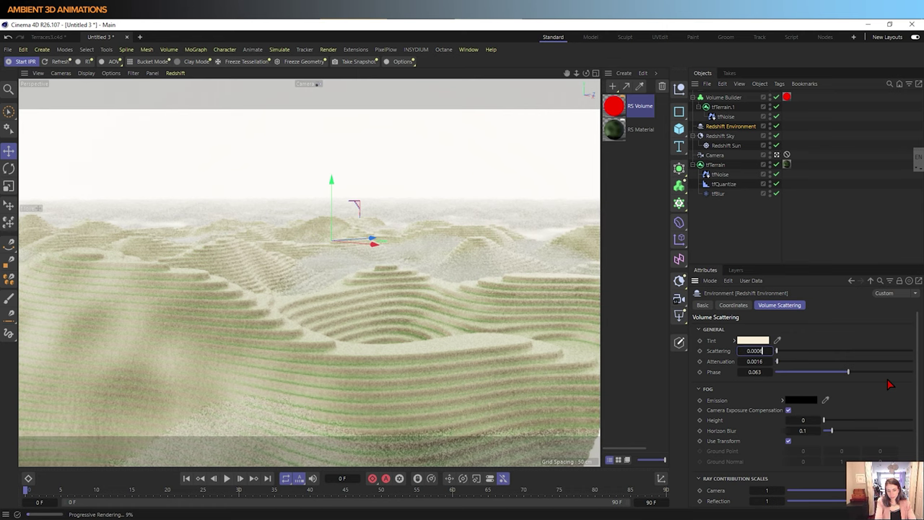
{"action": "key", "text": "Return"}
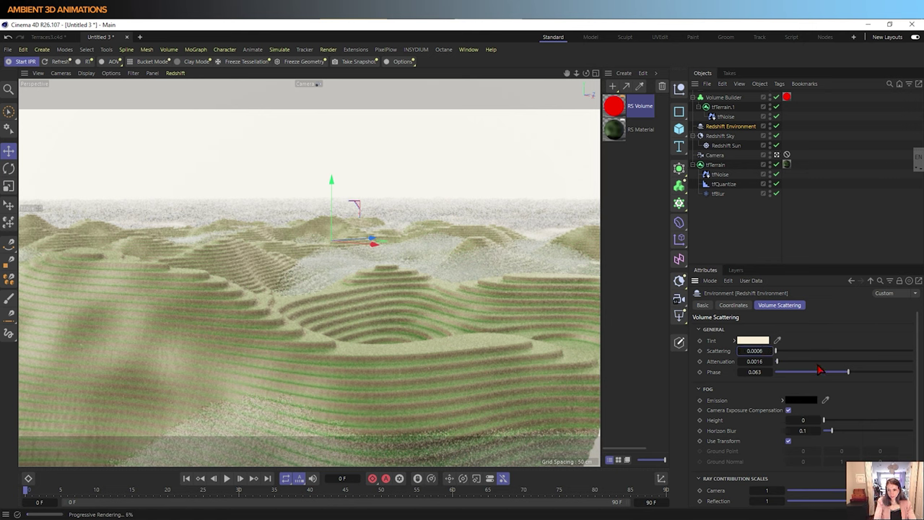
Step: Set fog scattering to 0.001 and raise the fog attenuation
{"action": "key", "text": "BackSpace"}
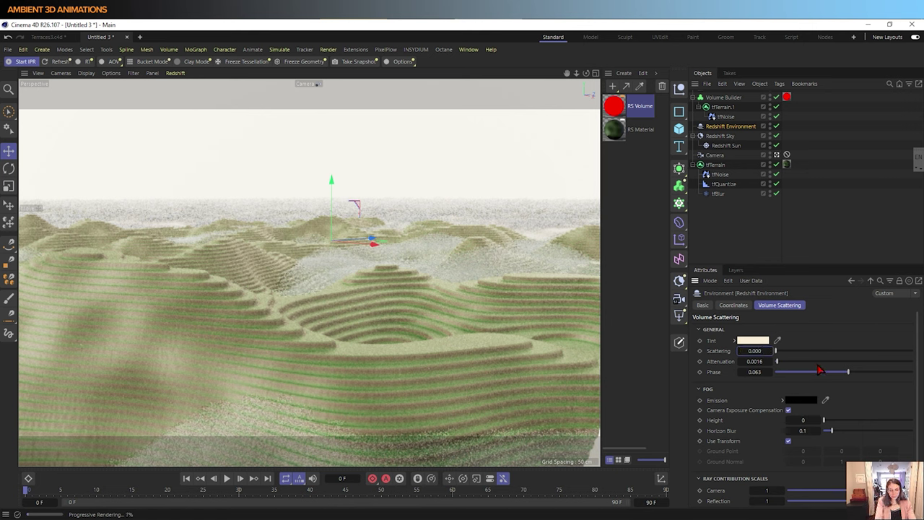
{"action": "key", "text": "BackSpace"}
{"action": "type", "text": "1"}
{"action": "key", "text": "Return"}
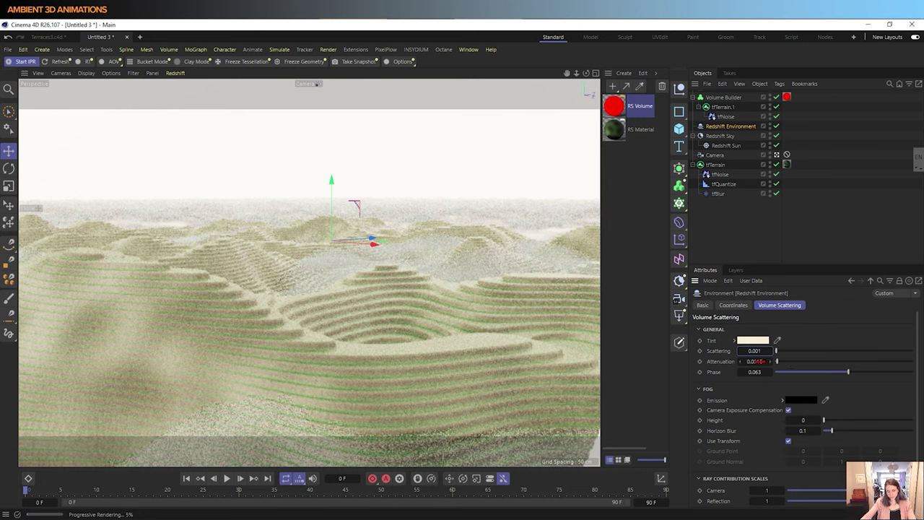
{"action": "left_click_drag", "start_coordinate": [776, 361], "coordinate": [914, 377]}
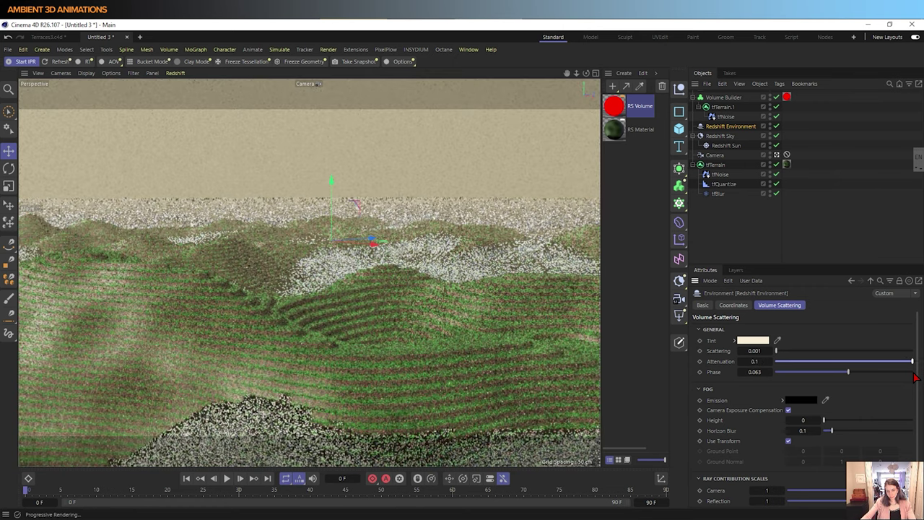
Step: Fine-tune the fog attenuation slider, settling around 0.03
{"action": "left_click_drag", "start_coordinate": [913, 364], "coordinate": [818, 369]}
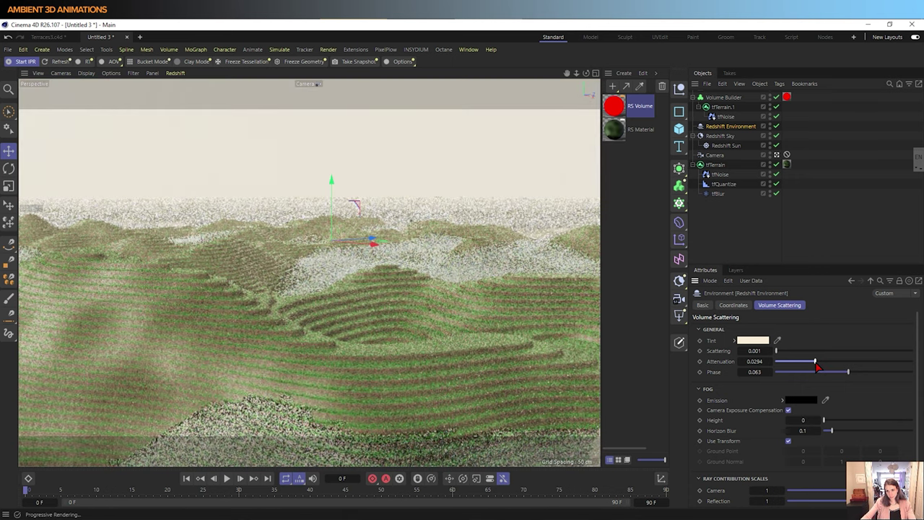
{"action": "left_click_drag", "start_coordinate": [818, 368], "coordinate": [827, 366]}
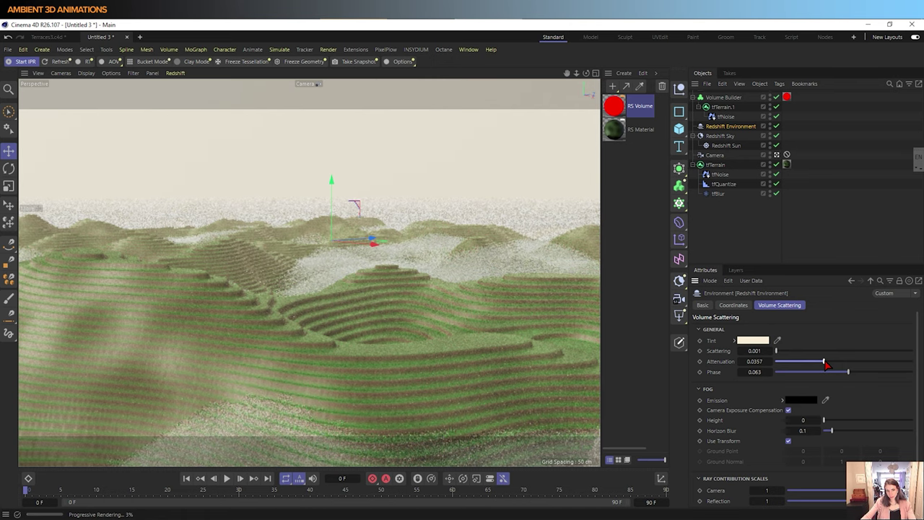
{"action": "left_click_drag", "start_coordinate": [825, 363], "coordinate": [833, 363]}
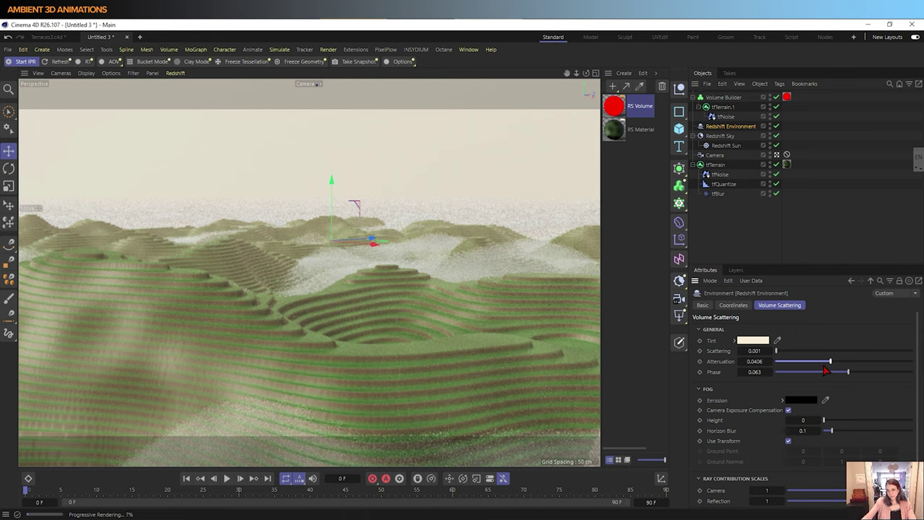
{"action": "left_click_drag", "start_coordinate": [830, 361], "coordinate": [806, 363]}
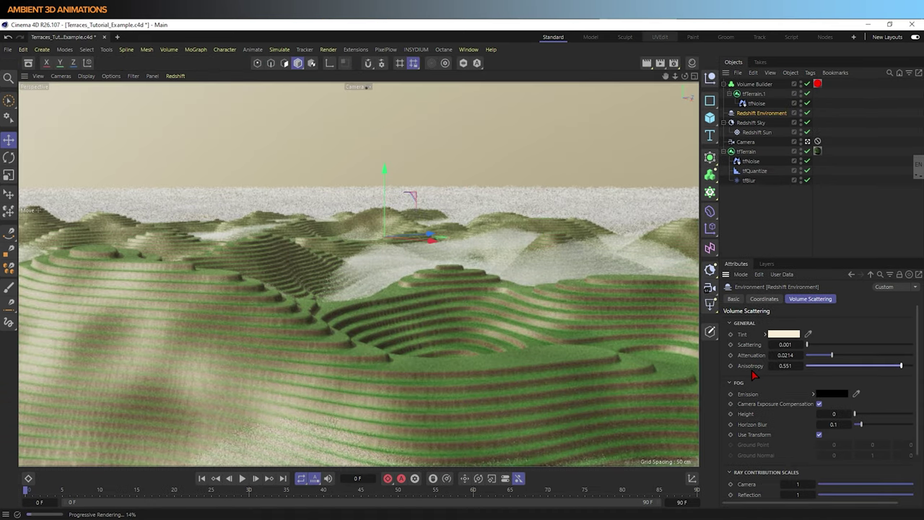
Step: Set fog anisotropy to 0.27 and attenuation to 0.0451 for denser haze
{"action": "left_click_drag", "start_coordinate": [871, 366], "coordinate": [902, 373]}
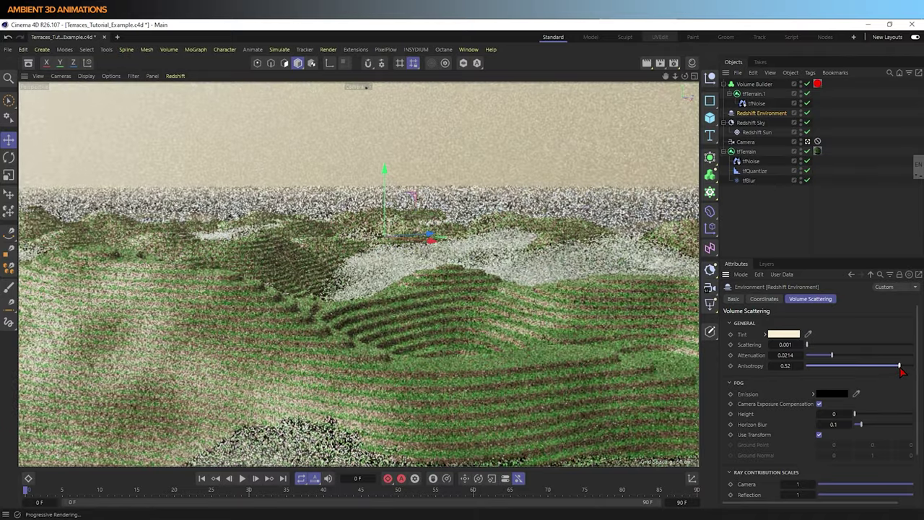
{"action": "left_click_drag", "start_coordinate": [833, 355], "coordinate": [870, 358]}
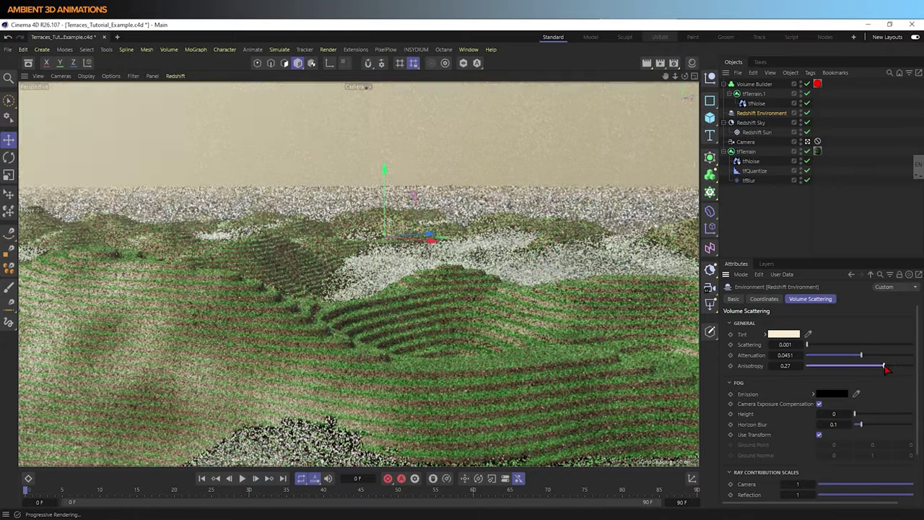